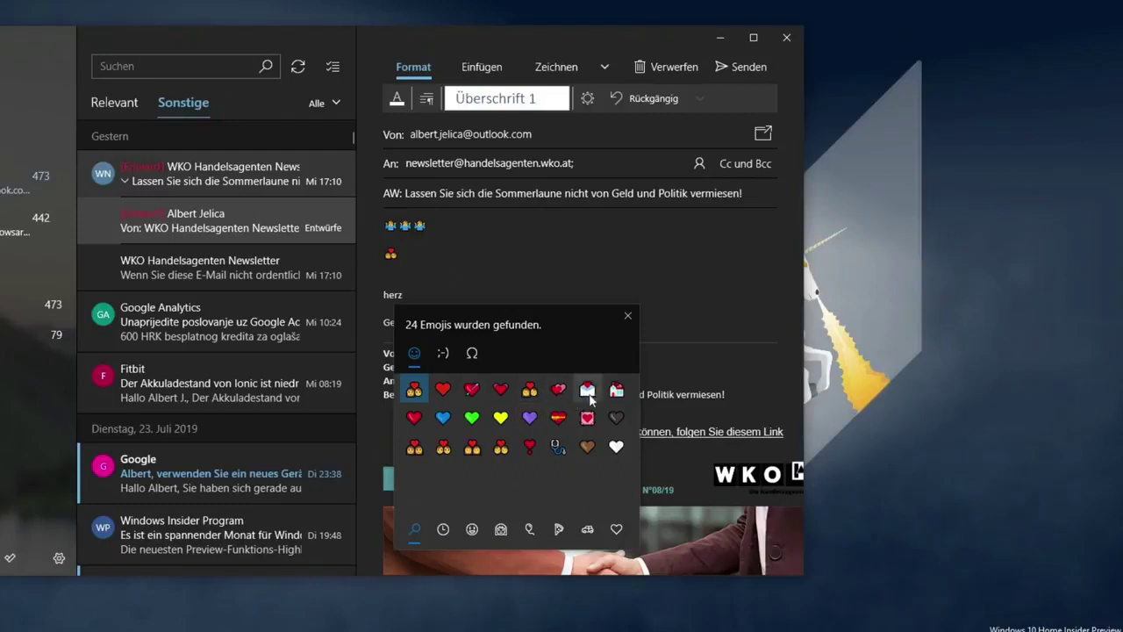
Replace the search word "herz" in the mail reply with two pink double-heart emojis and close the emoji picker
click(552, 397)
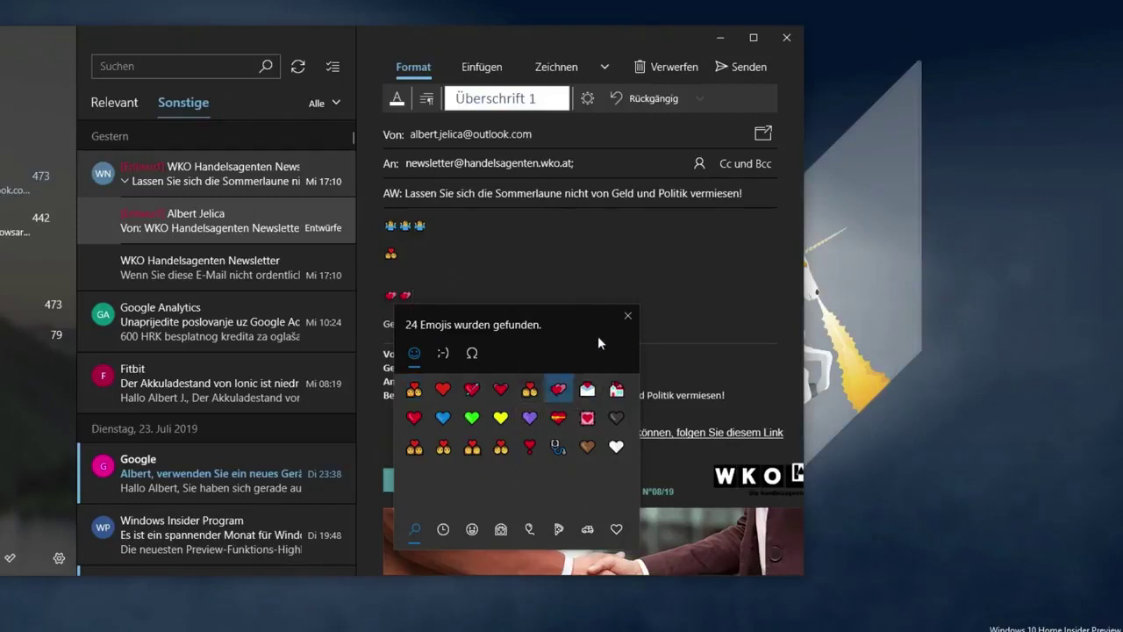
click(629, 317)
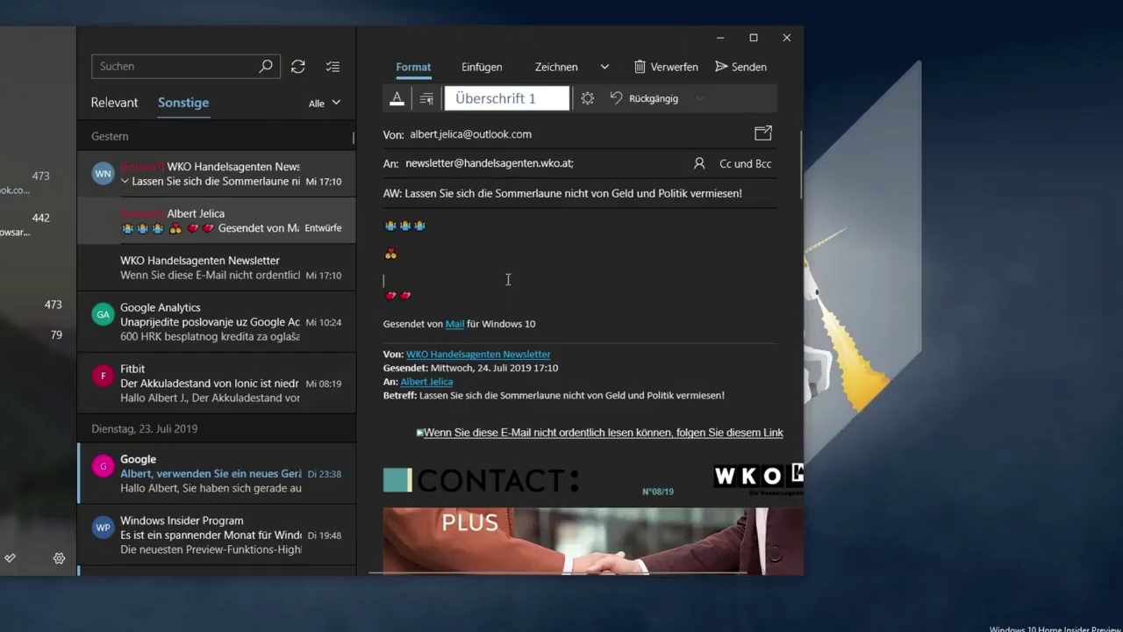
Open the emoji picker on the blank line above the double hearts and browse the kaomoji collection
click(498, 279)
key(super+period)
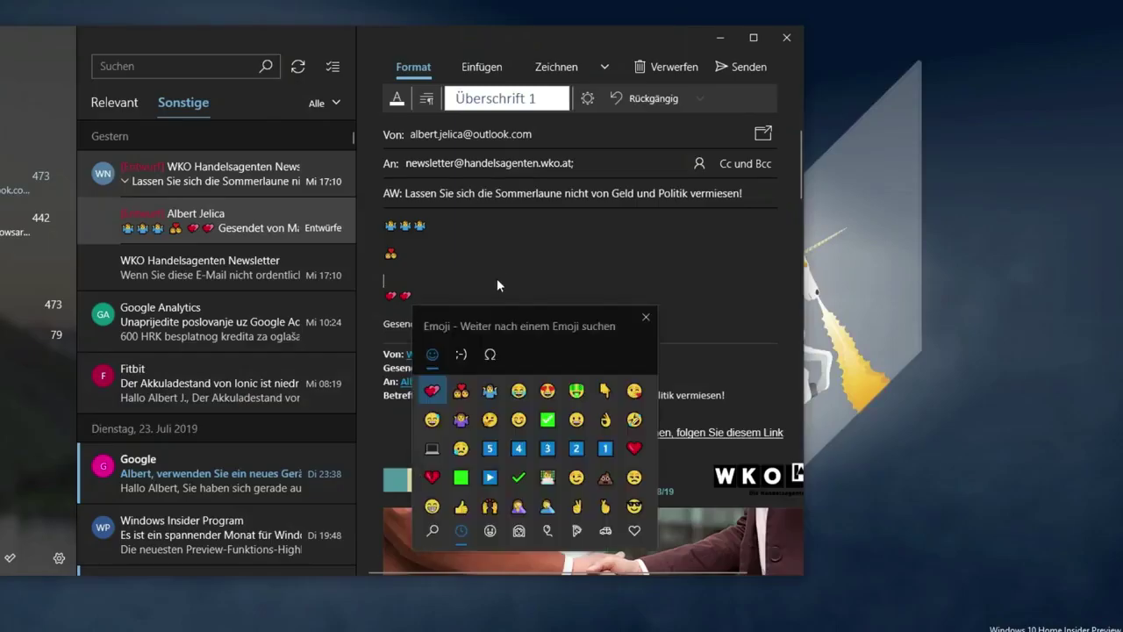
click(460, 355)
scroll(534, 447, down, 2)
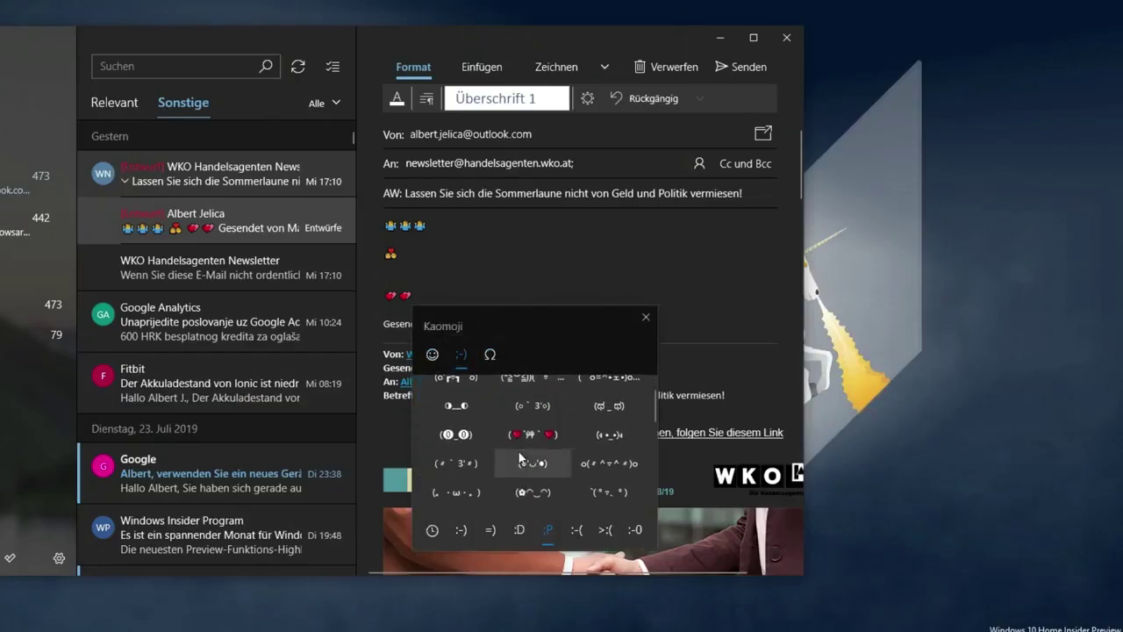
Browse the special symbols in the emoji picker, covering the currency, mathematical, geometric and Greek groups
click(489, 355)
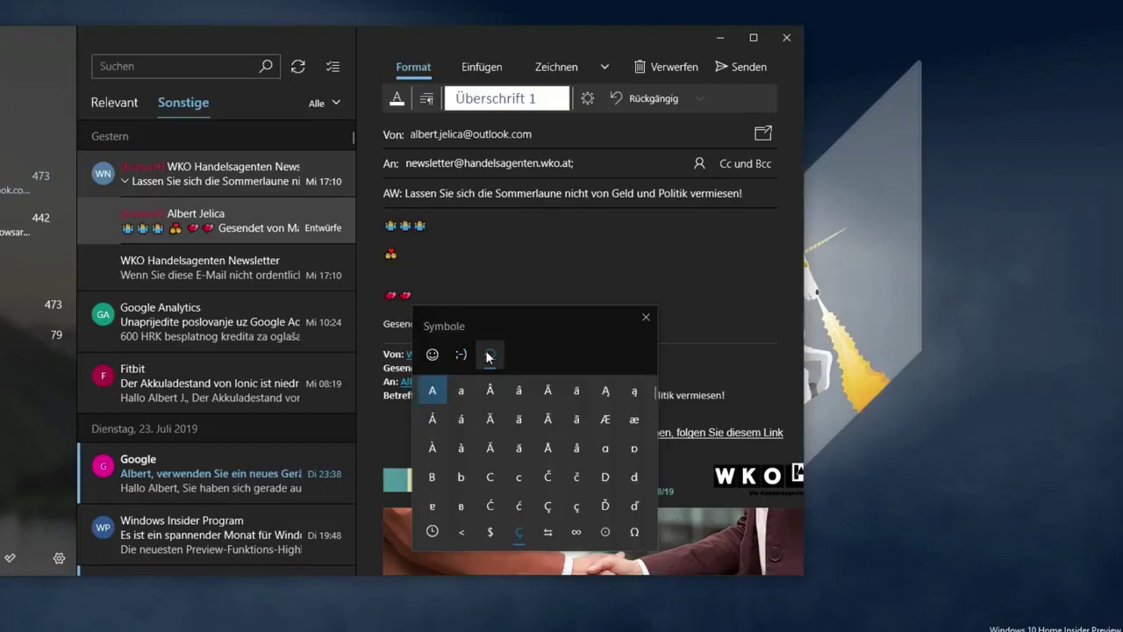
click(489, 532)
scroll(544, 447, down, 2)
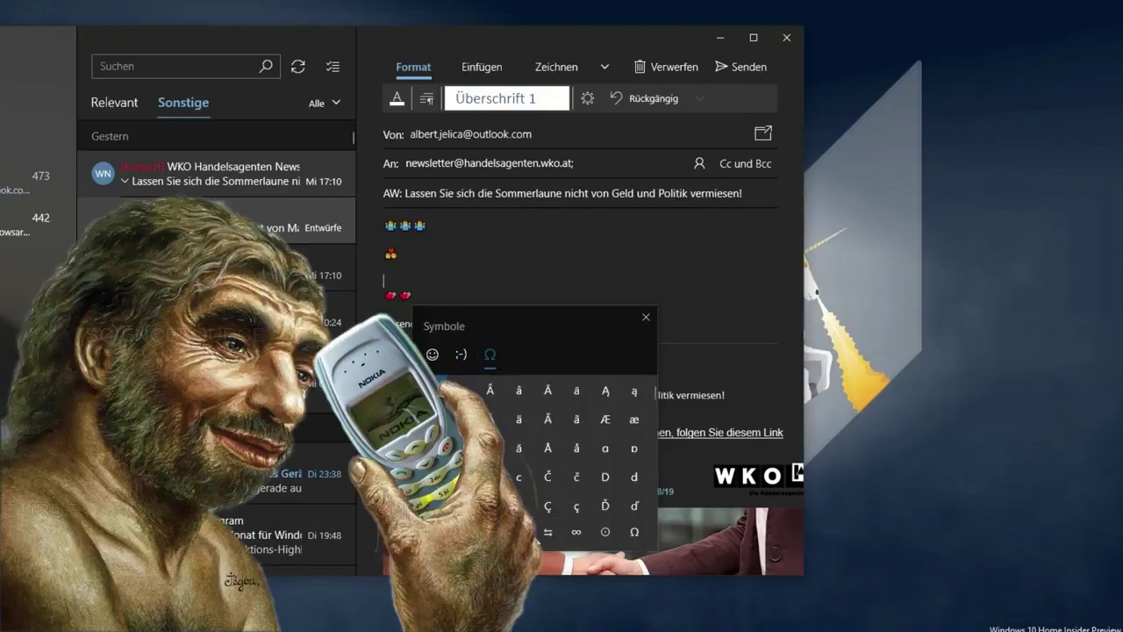
click(547, 533)
click(577, 533)
click(607, 534)
click(635, 533)
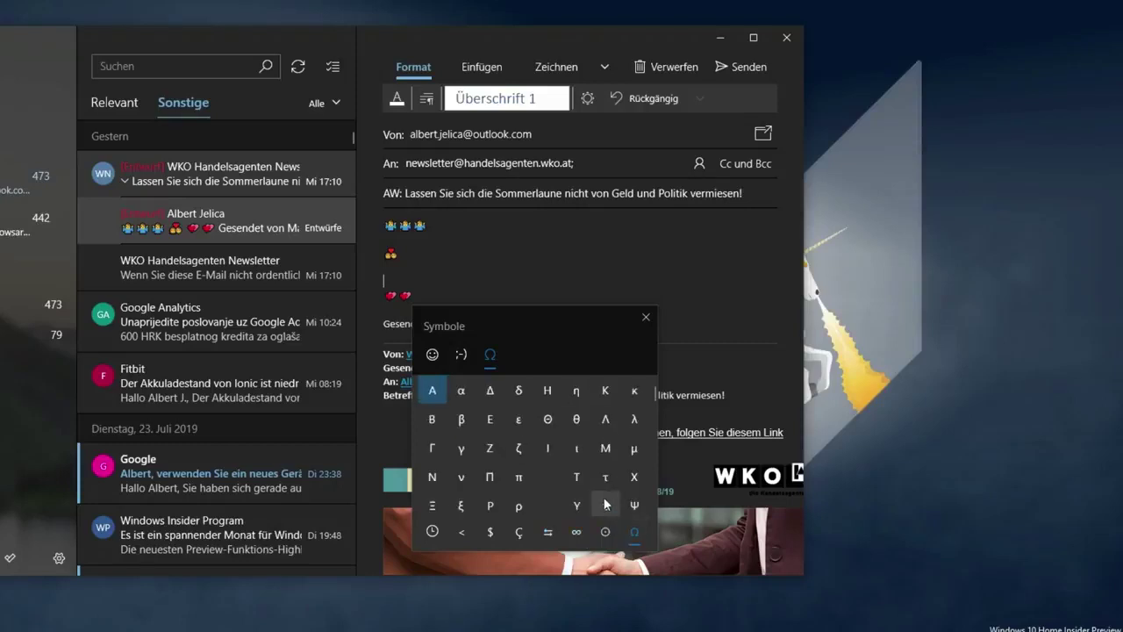
click(603, 533)
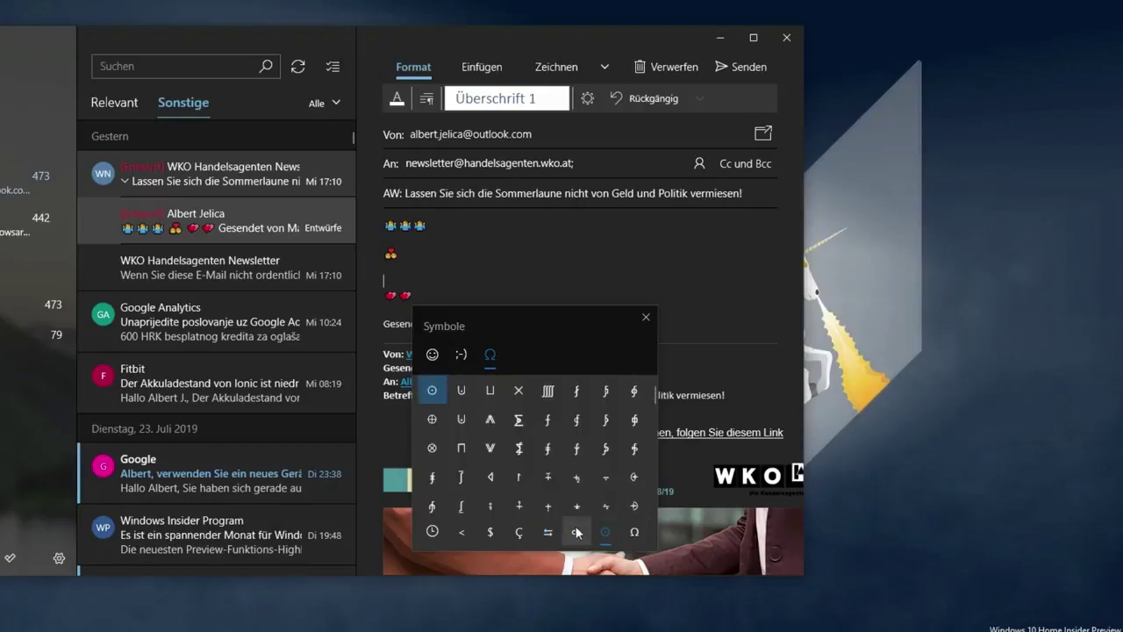
Look through the punctuation and currency symbols, followed by the remaining symbol groups through to the Greek letters
click(461, 533)
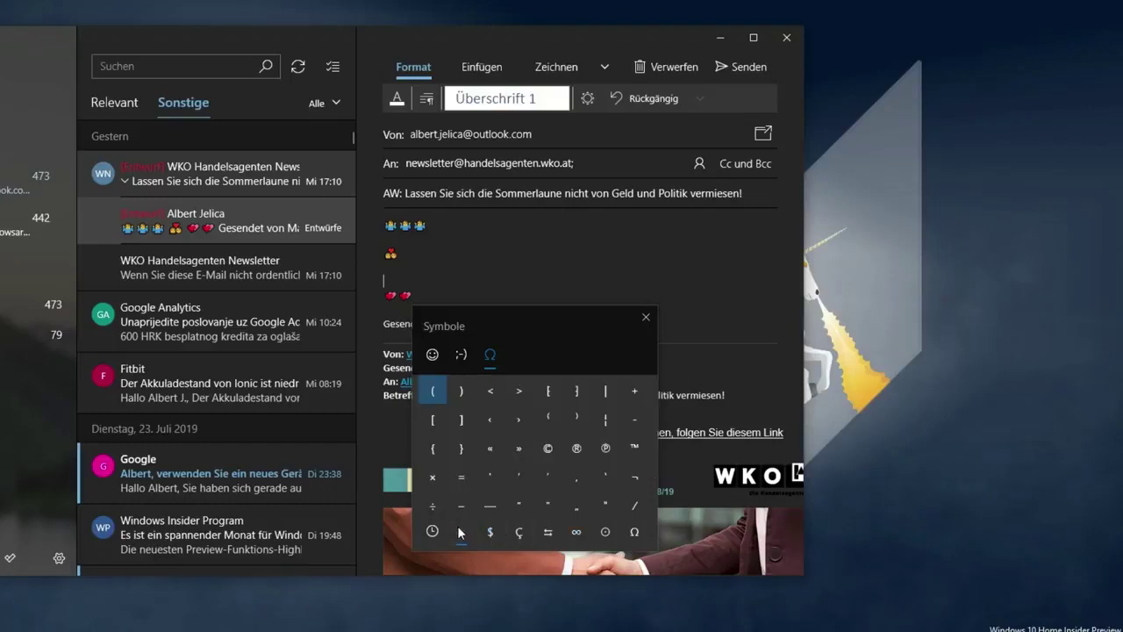
scroll(587, 495, down, 1)
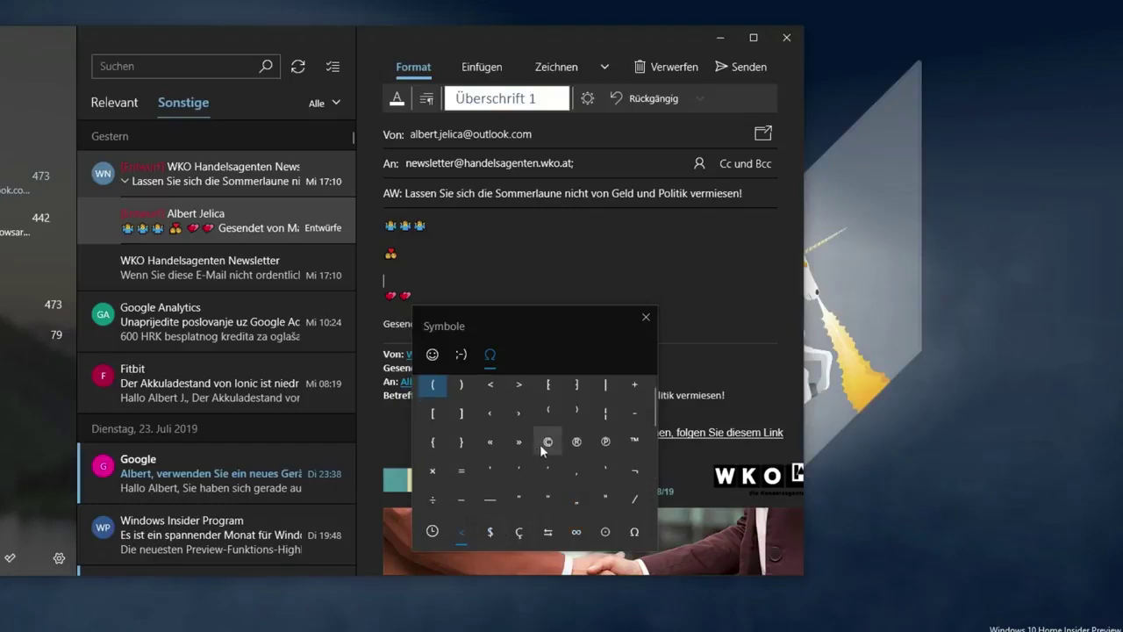
click(491, 528)
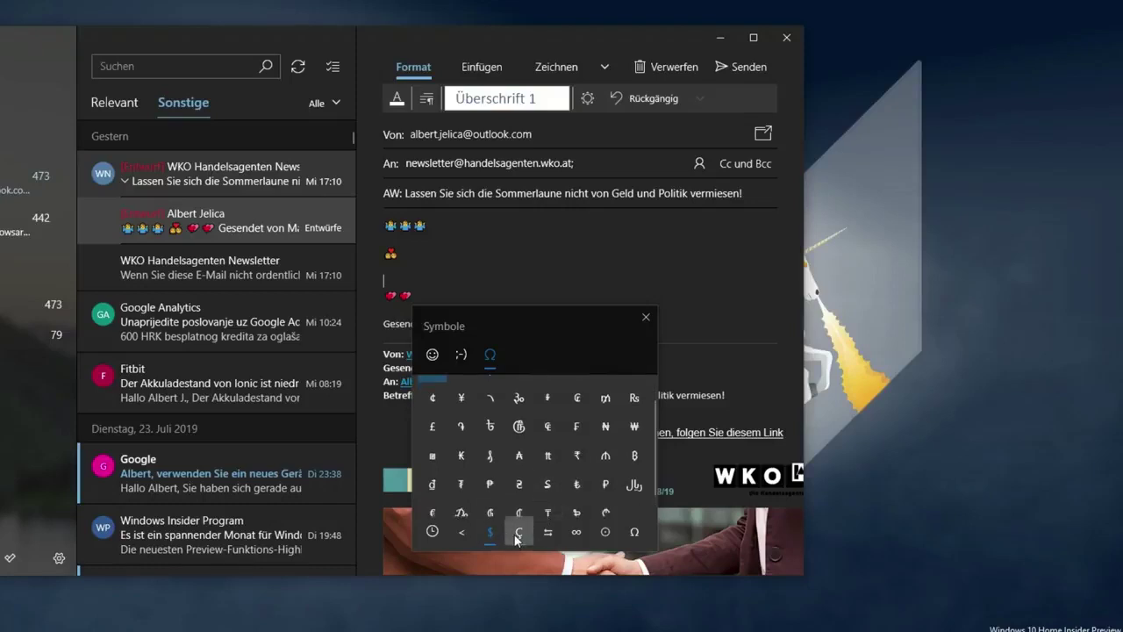
click(518, 533)
click(548, 533)
click(577, 533)
click(606, 533)
click(634, 533)
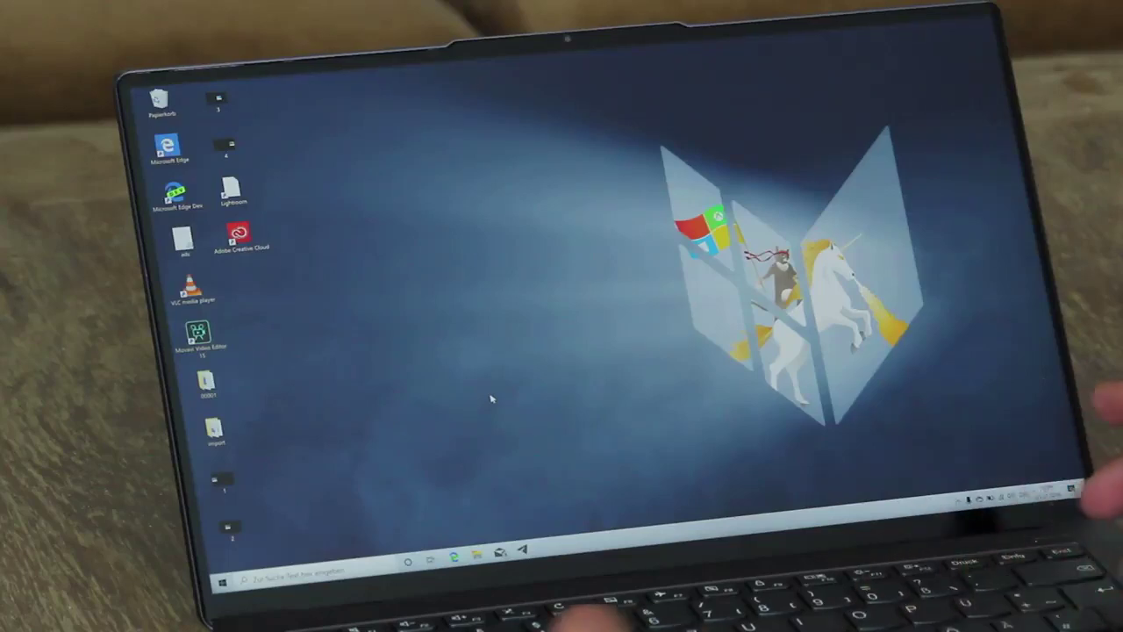
Bring up the Windows security options screen and open Task-Manager from it
key(ctrl+alt+Delete)
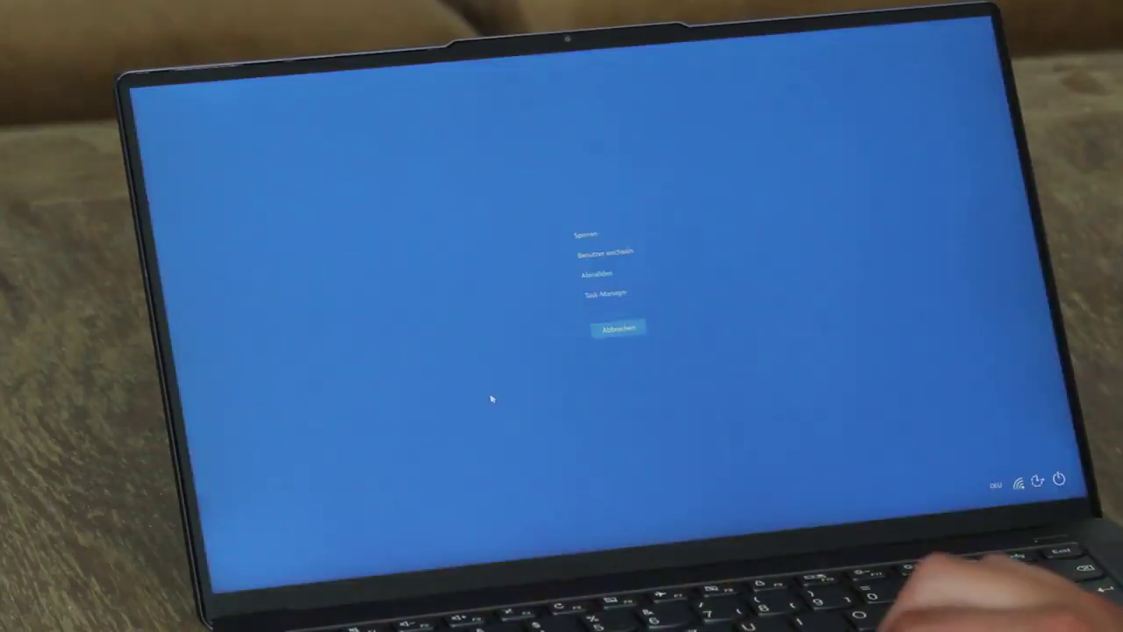
click(616, 295)
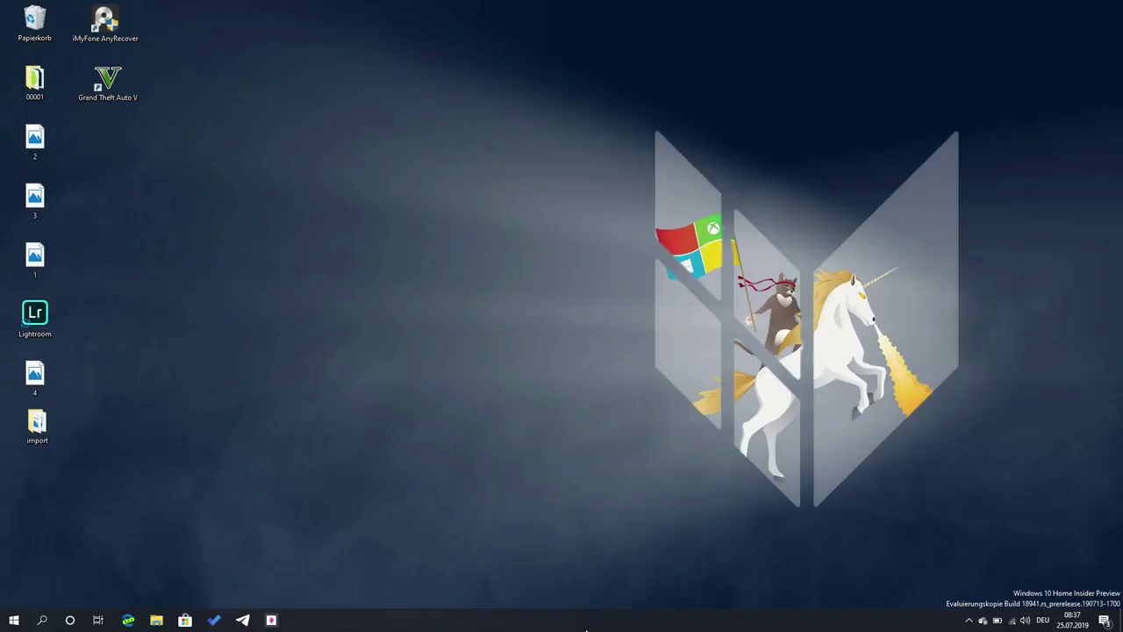
Open Task-Manager from the taskbar and close its window again
right_click(594, 620)
click(609, 572)
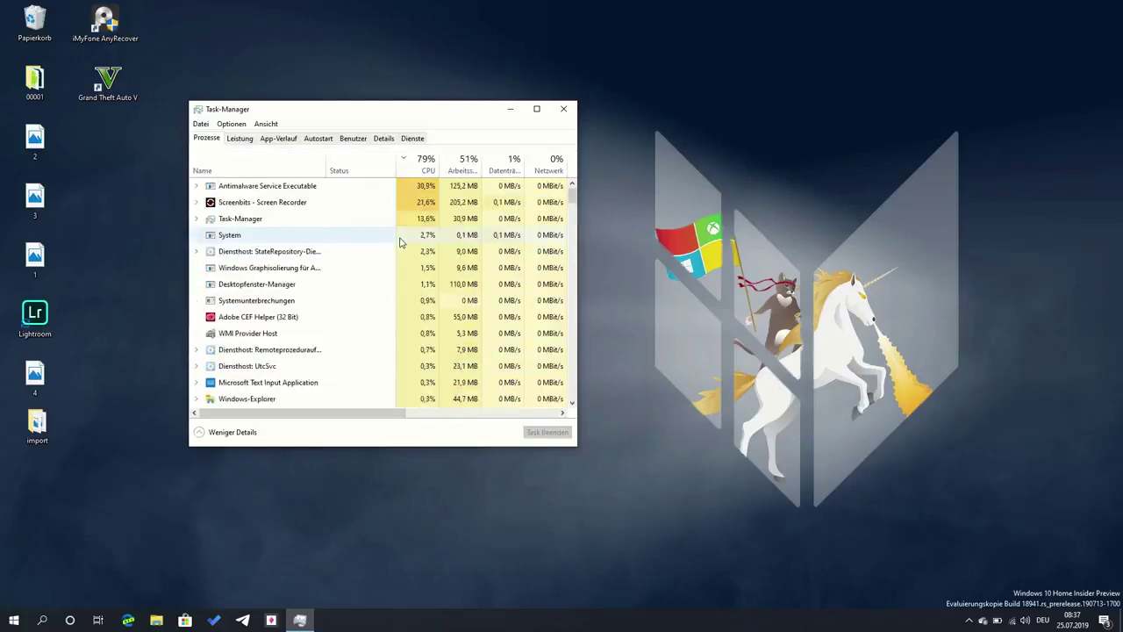
click(555, 112)
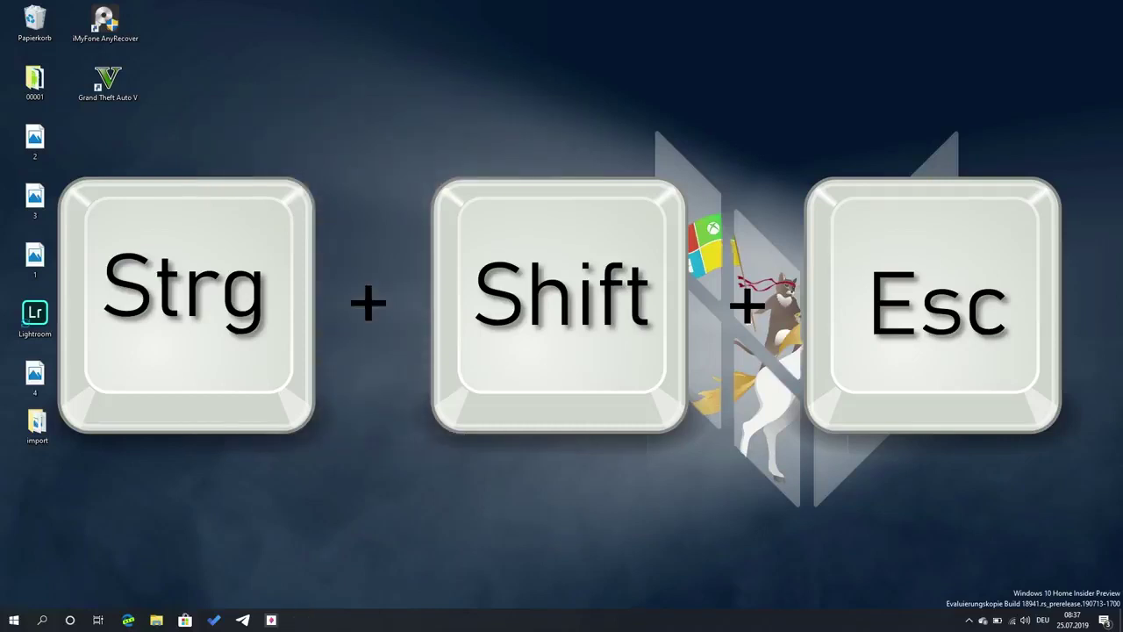
Open Task-Manager directly, examine the CPU performance, app history, autostart programs and running processes, and close it
key(ctrl+shift+Escape)
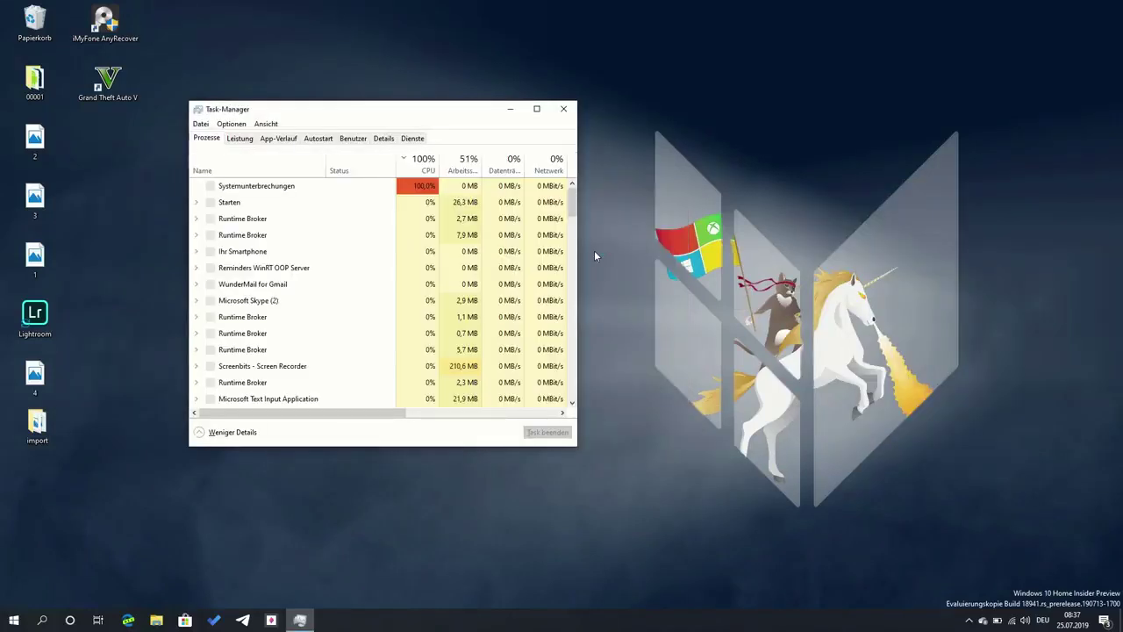
click(239, 140)
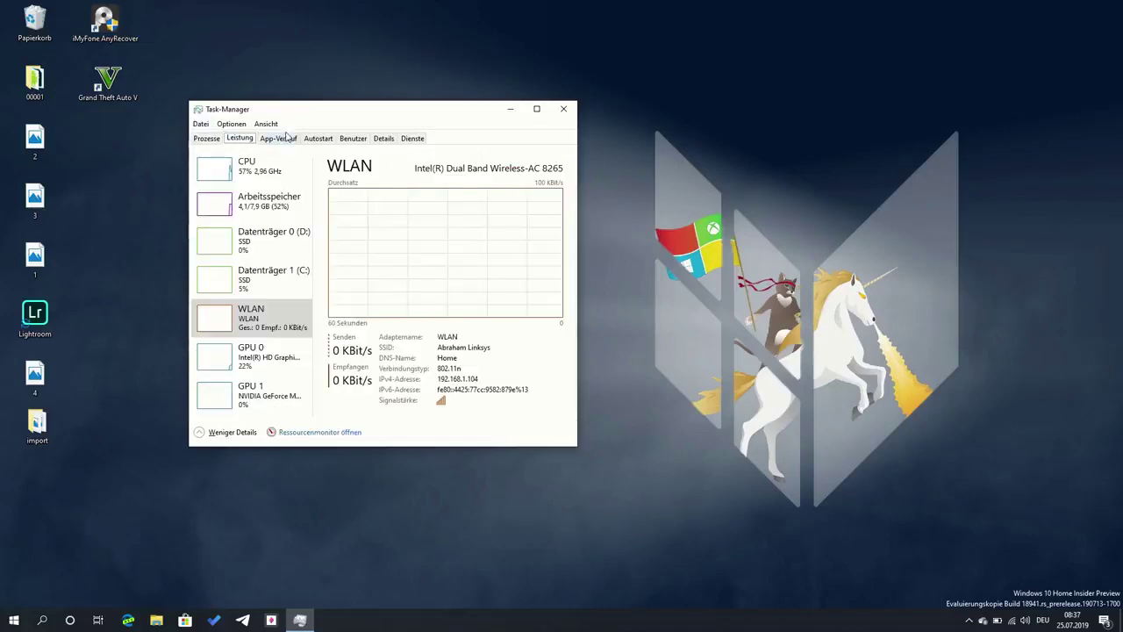
drag(293, 114, 341, 124)
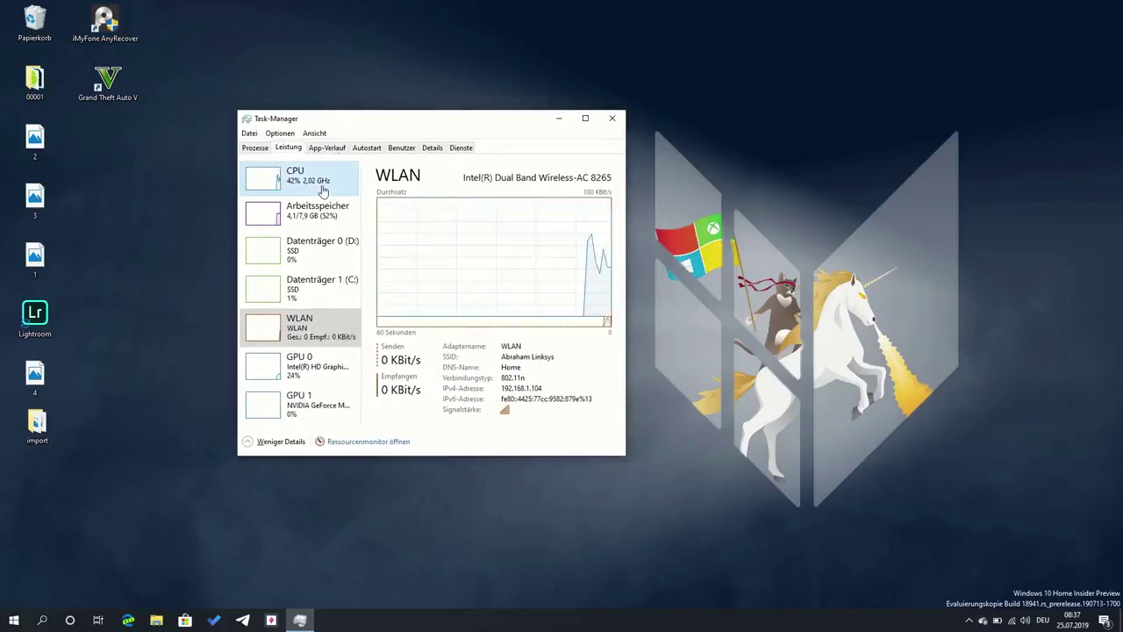
click(322, 188)
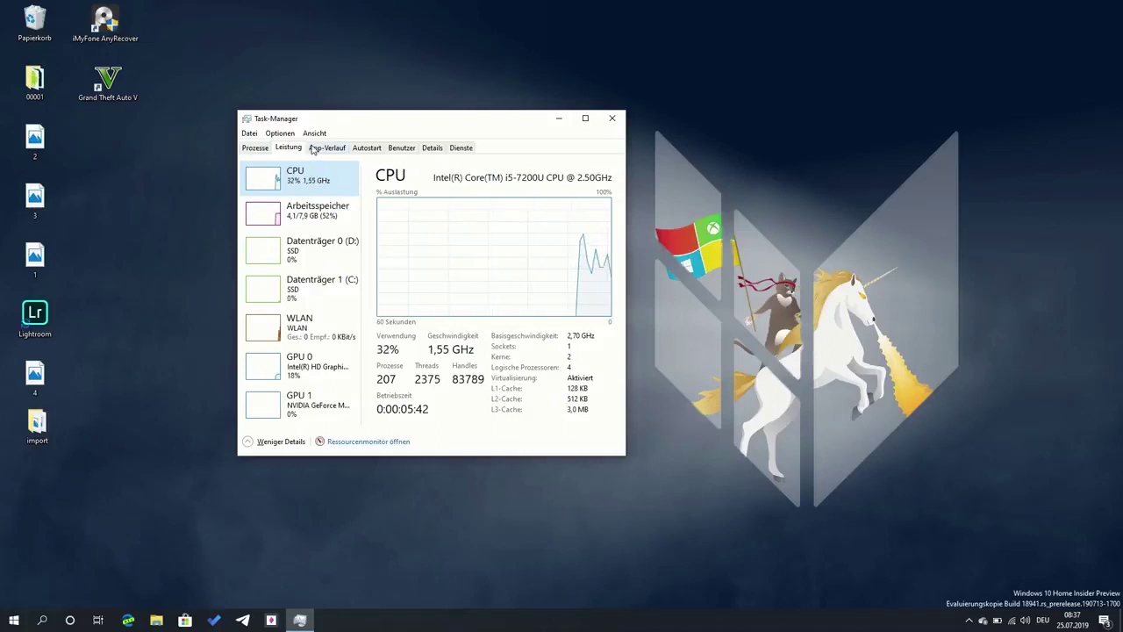
click(333, 148)
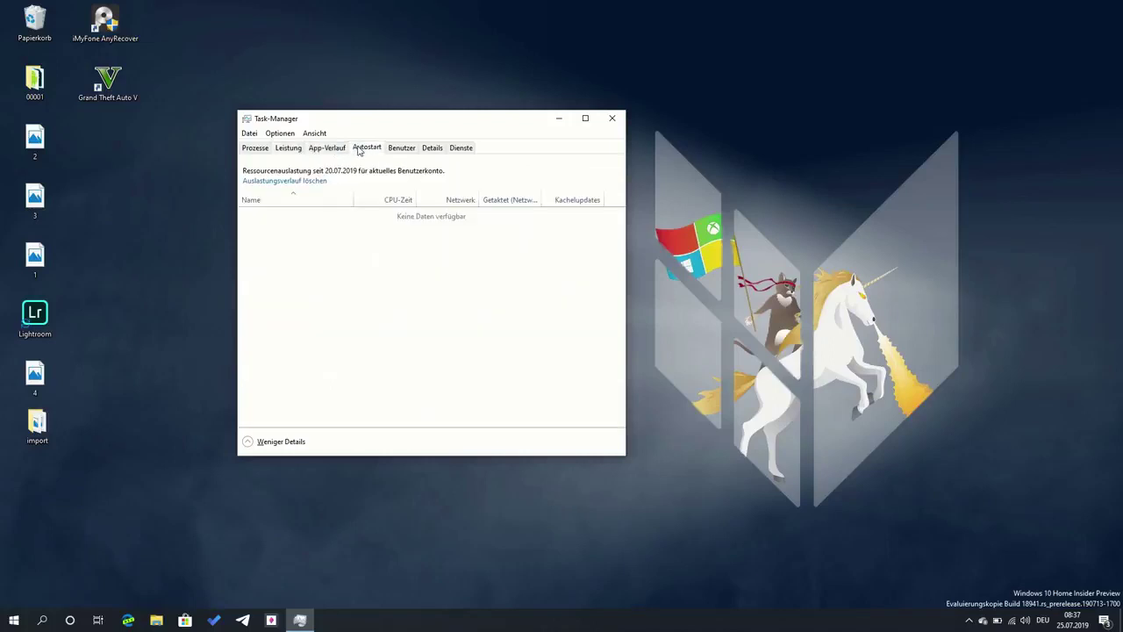
click(360, 149)
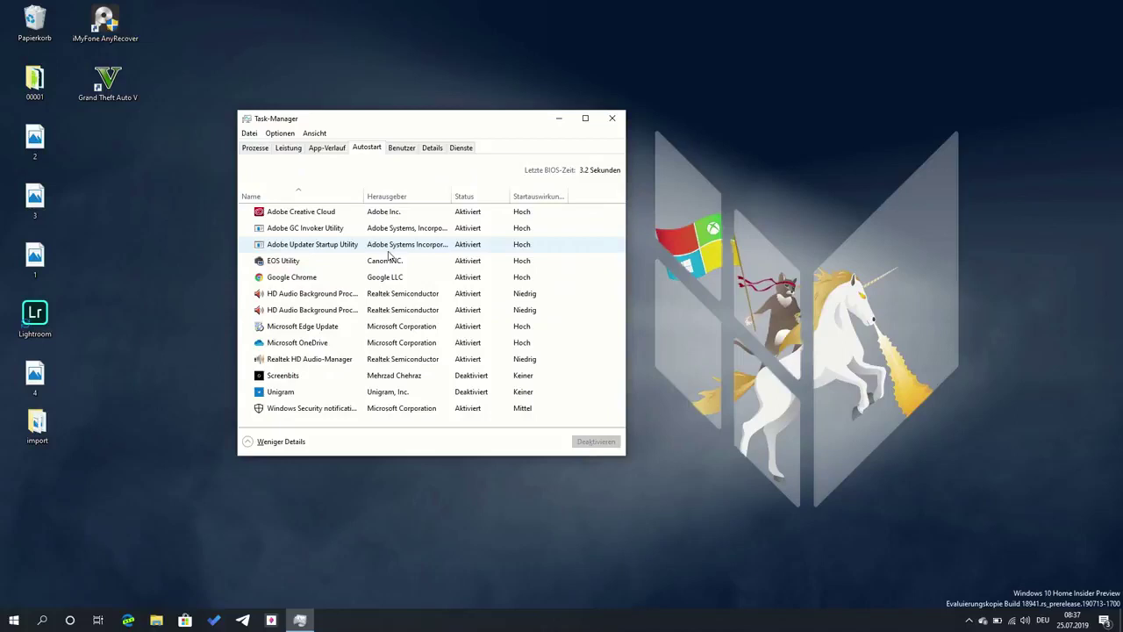
click(257, 148)
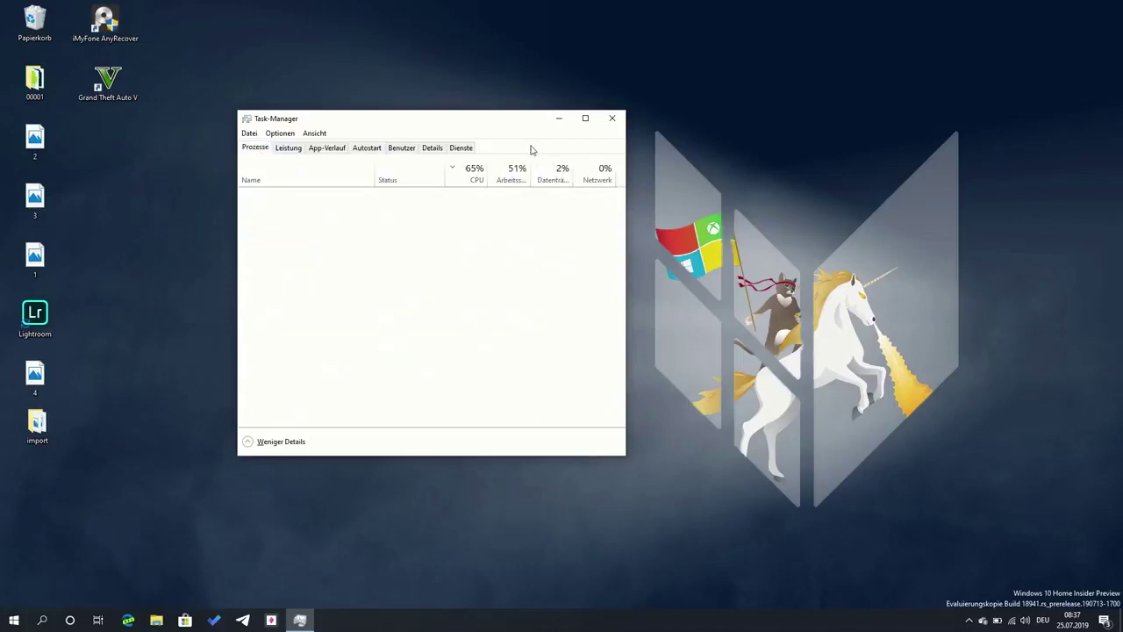
click(613, 120)
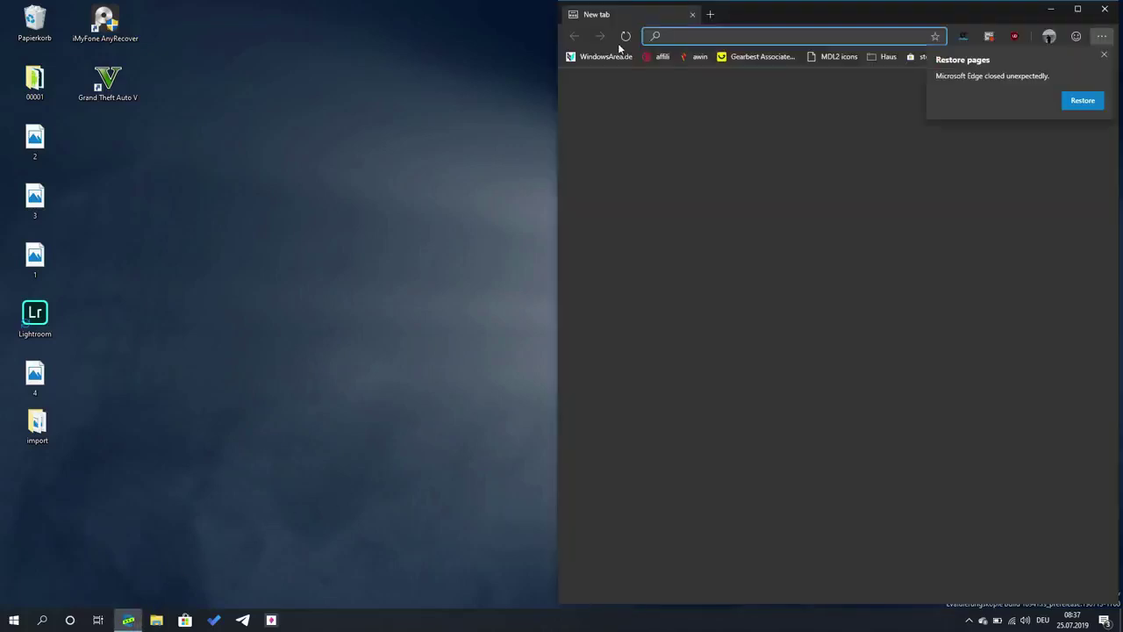
Load the WindowsArea.de bookmark in Edge without restoring the old pages, and place the window free-floating in the middle of the desktop
click(618, 58)
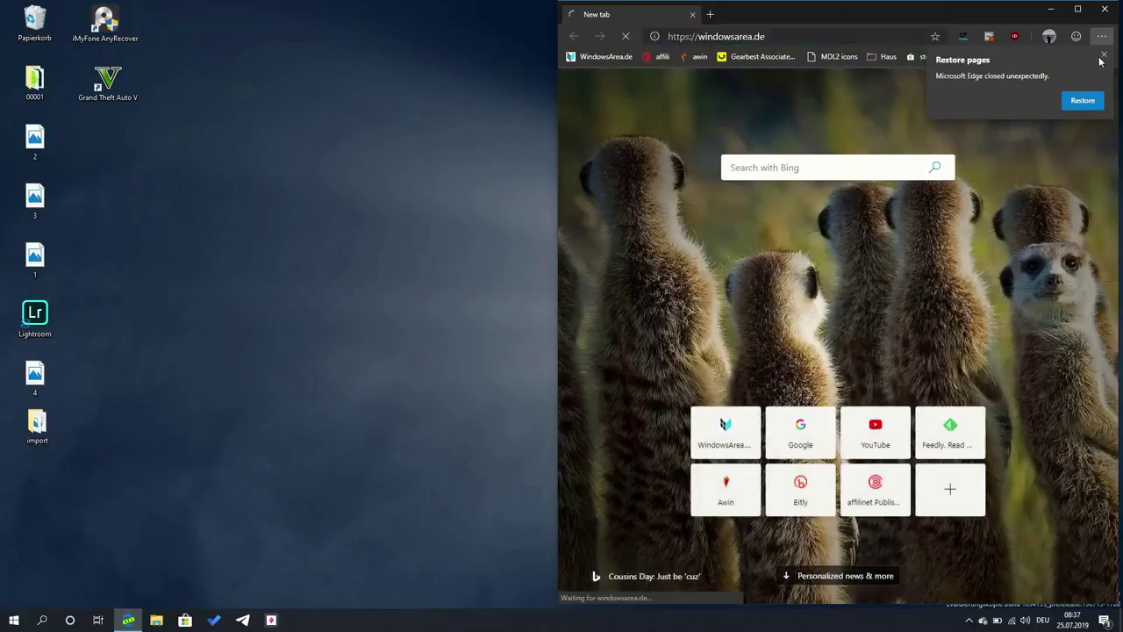
click(1101, 57)
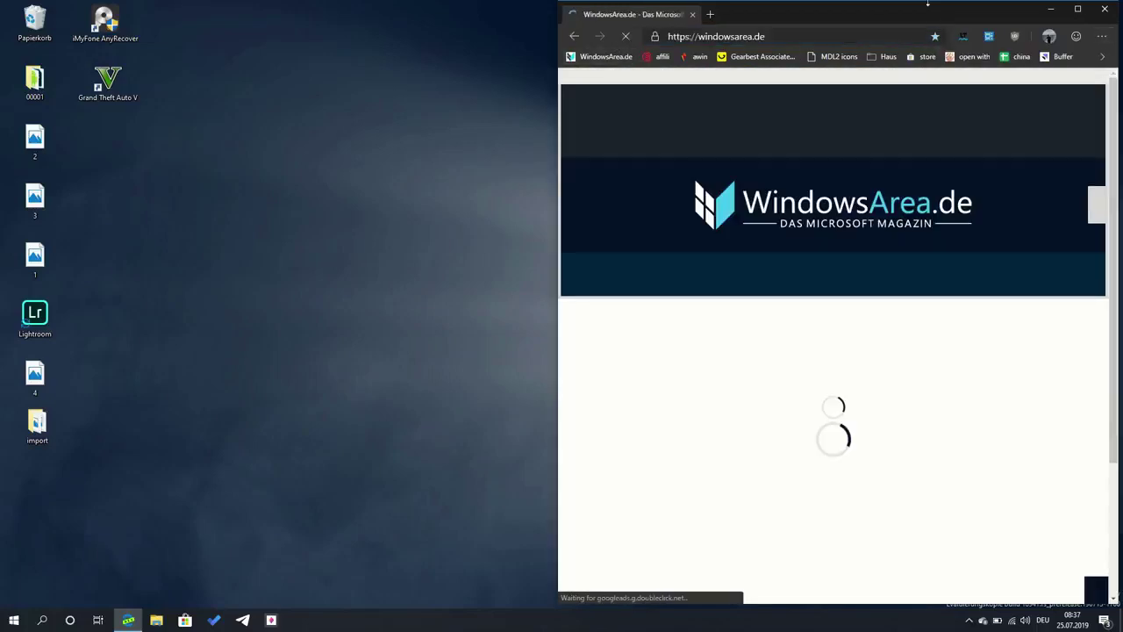
double_click(922, 18)
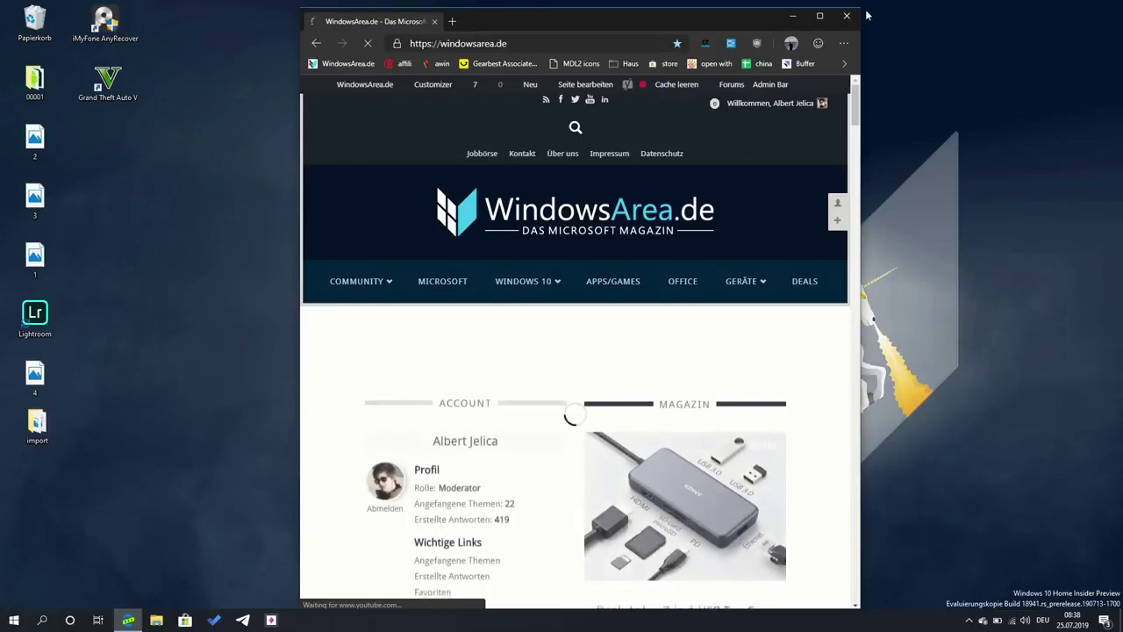
drag(842, 20, 719, 39)
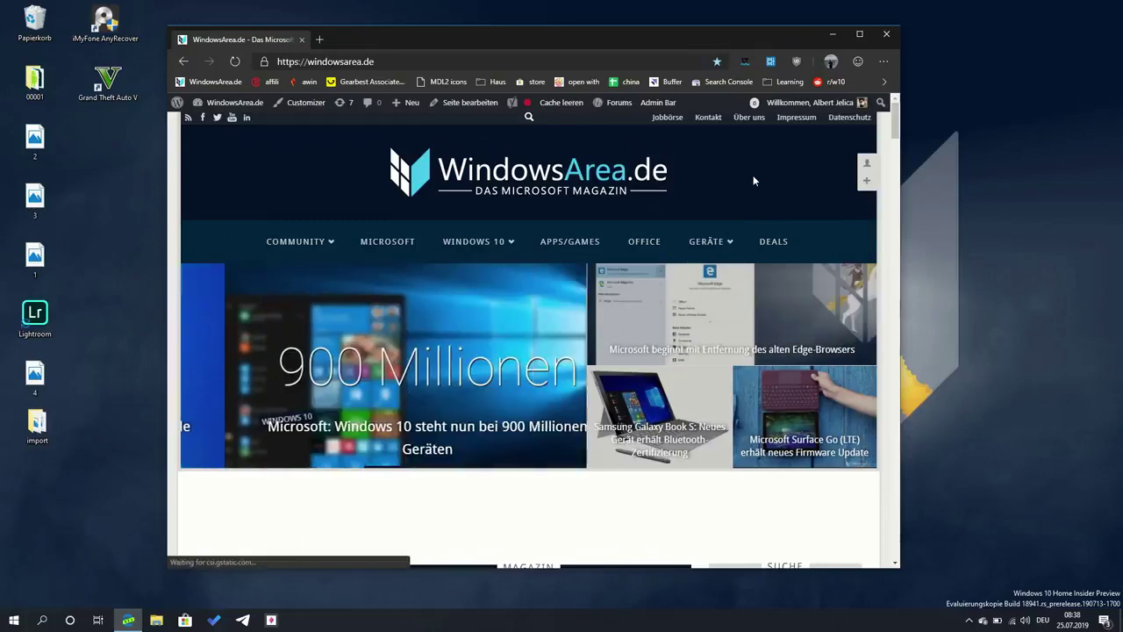
Snap the Edge window alternately to the right and left halves of the desktop and return it to a floating position
key(super+Right)
key(super+Left)
key(super+Left)
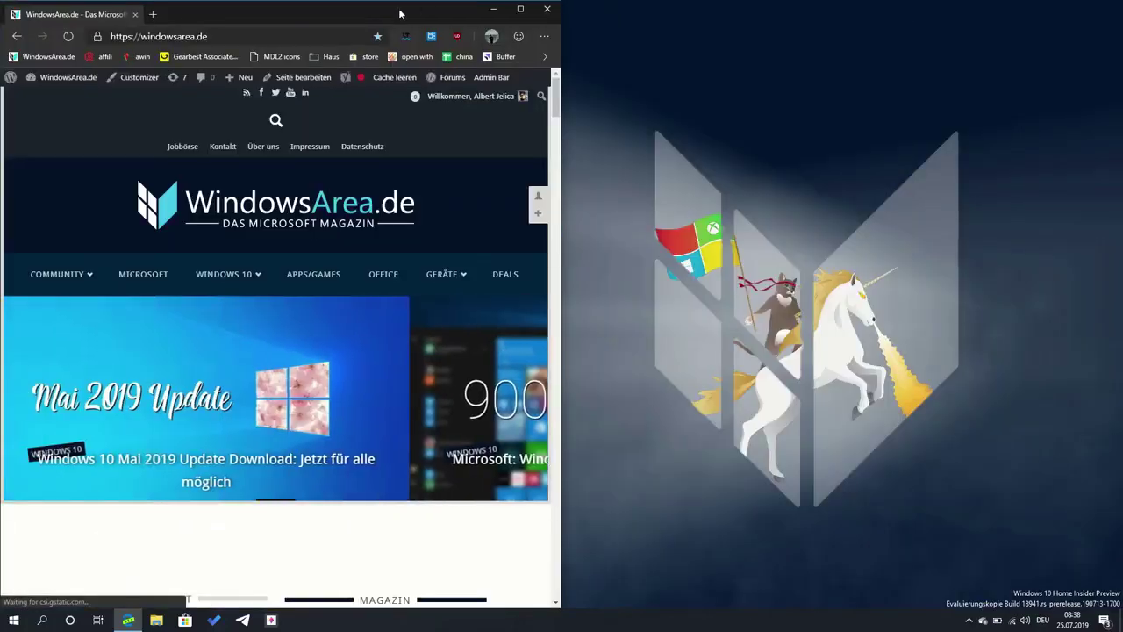
key(super+Right)
key(super+Right)
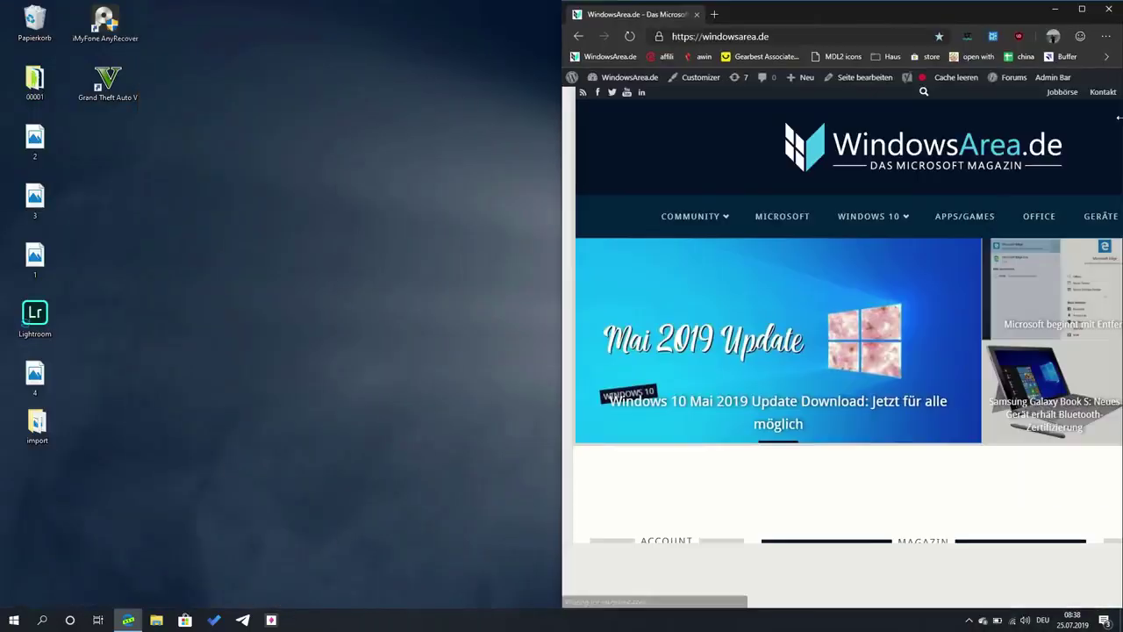
key(super+Left)
key(super+Left)
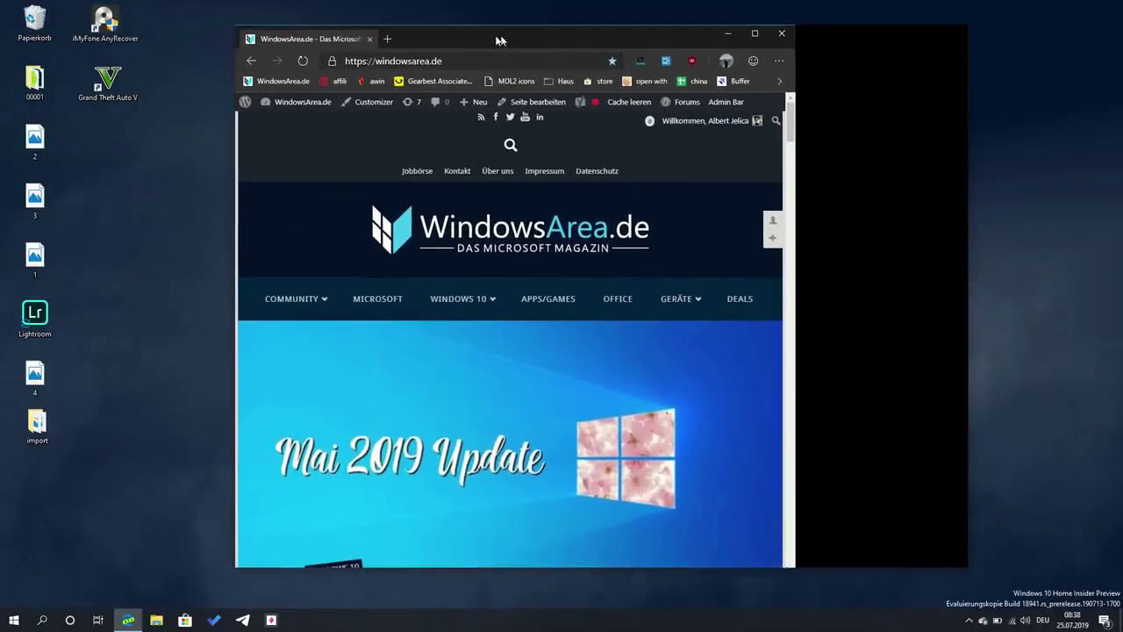
key(super+Right)
key(super+Right)
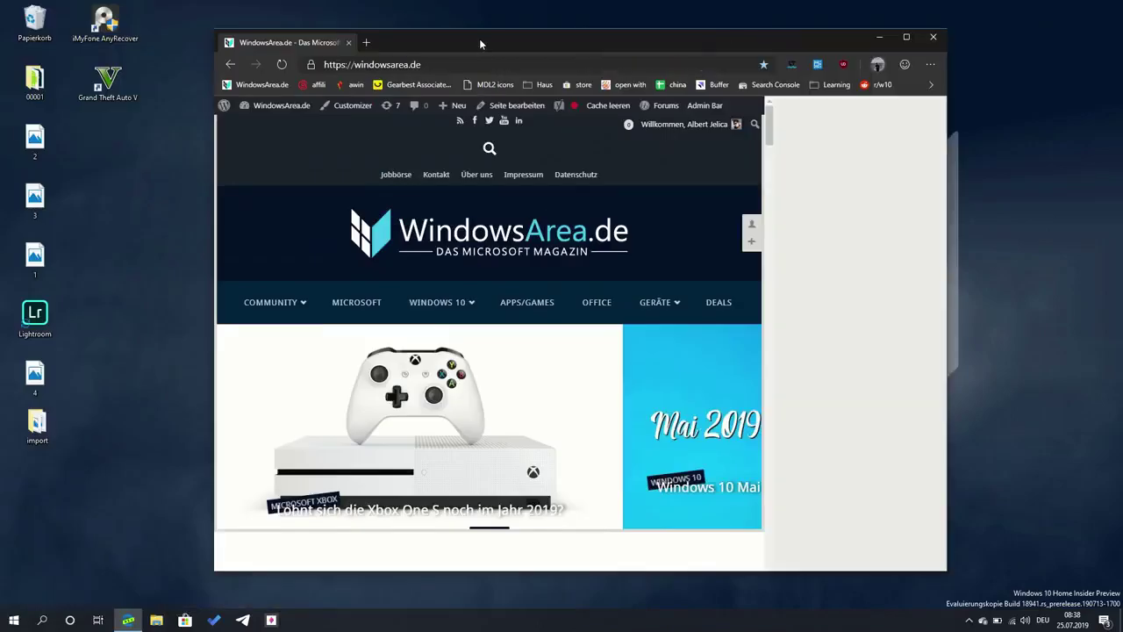
key(super+Left)
drag(502, 47, 485, 44)
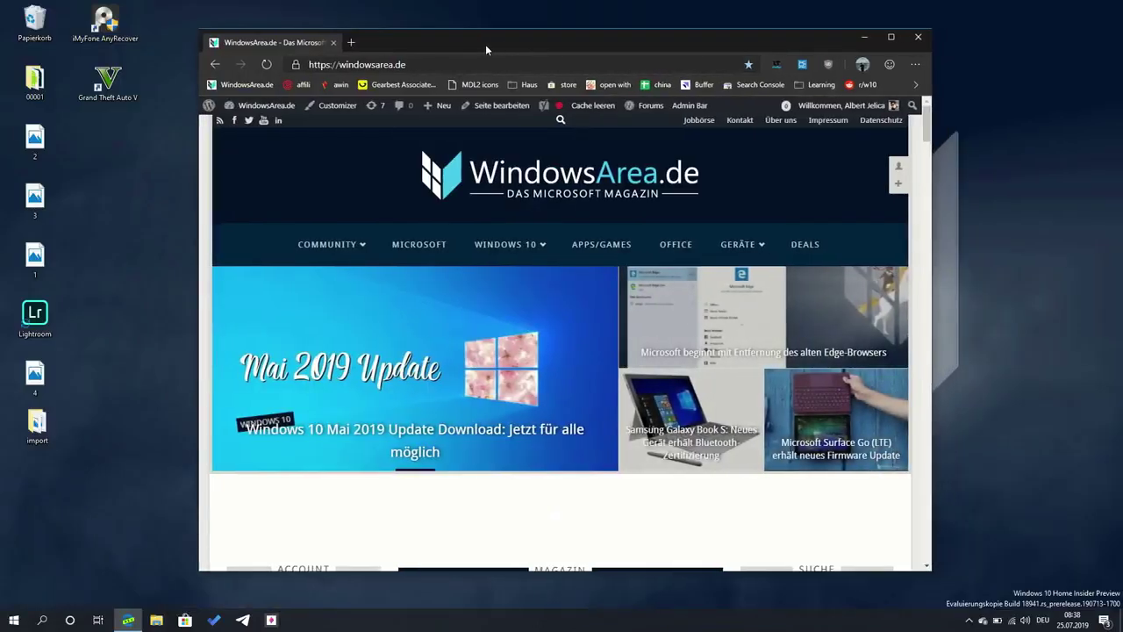
Maximize the Edge window to fill the screen and restore it to its floating size
key(super+Up)
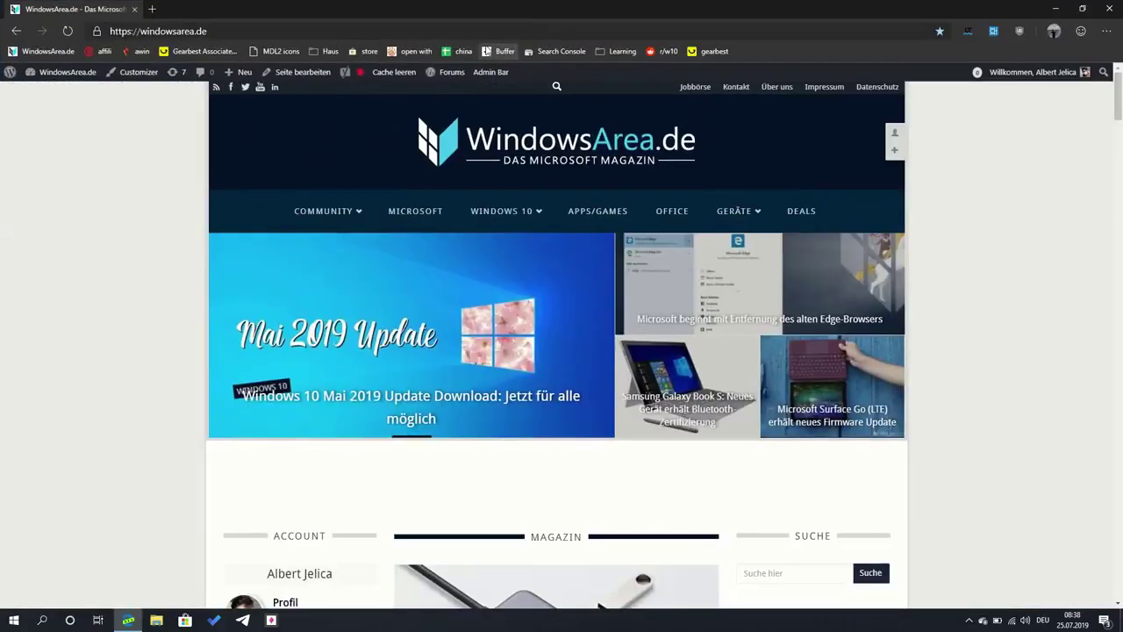
key(super+Down)
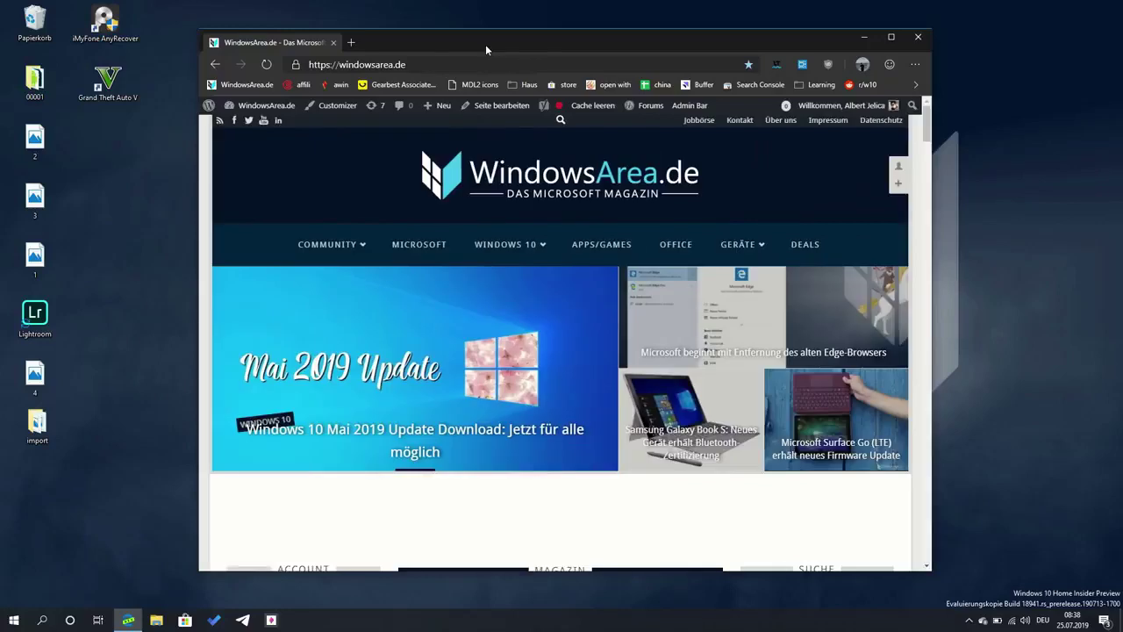
Minimize the floating Edge window to the taskbar and restore it to the desktop
key(super+Down)
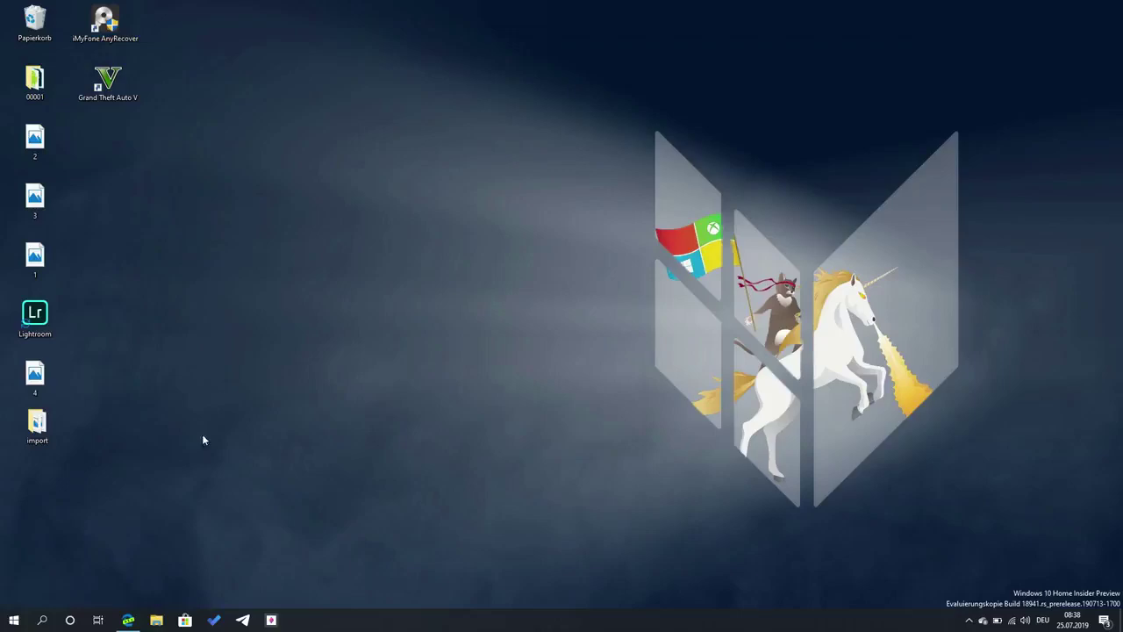
key(super+Up)
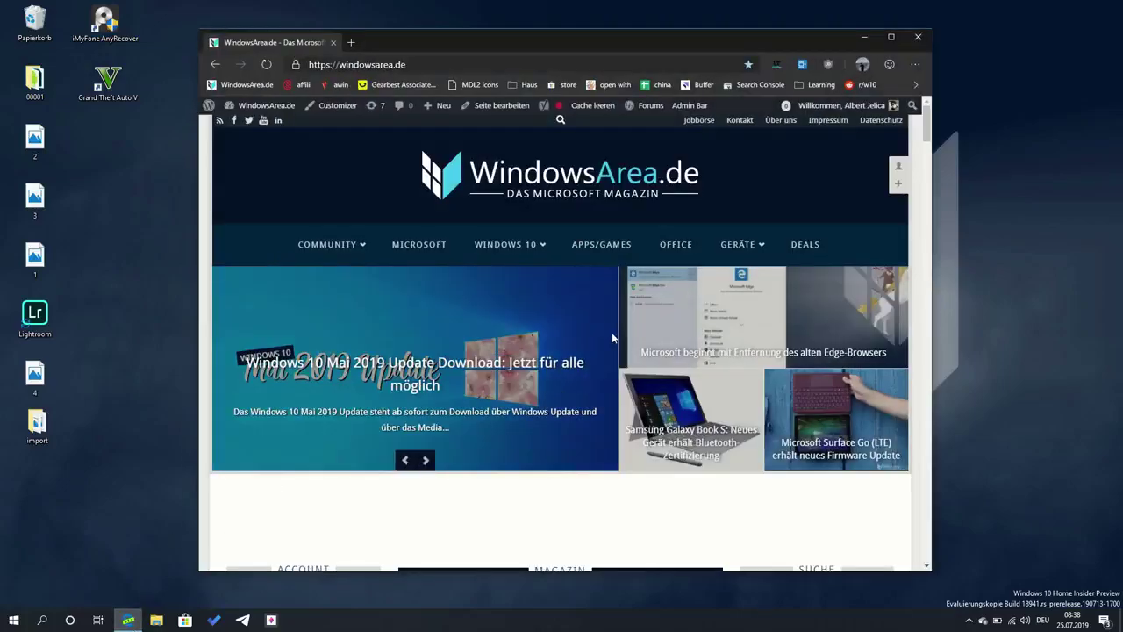
key(alt+Tab)
mouse_move(772, 226)
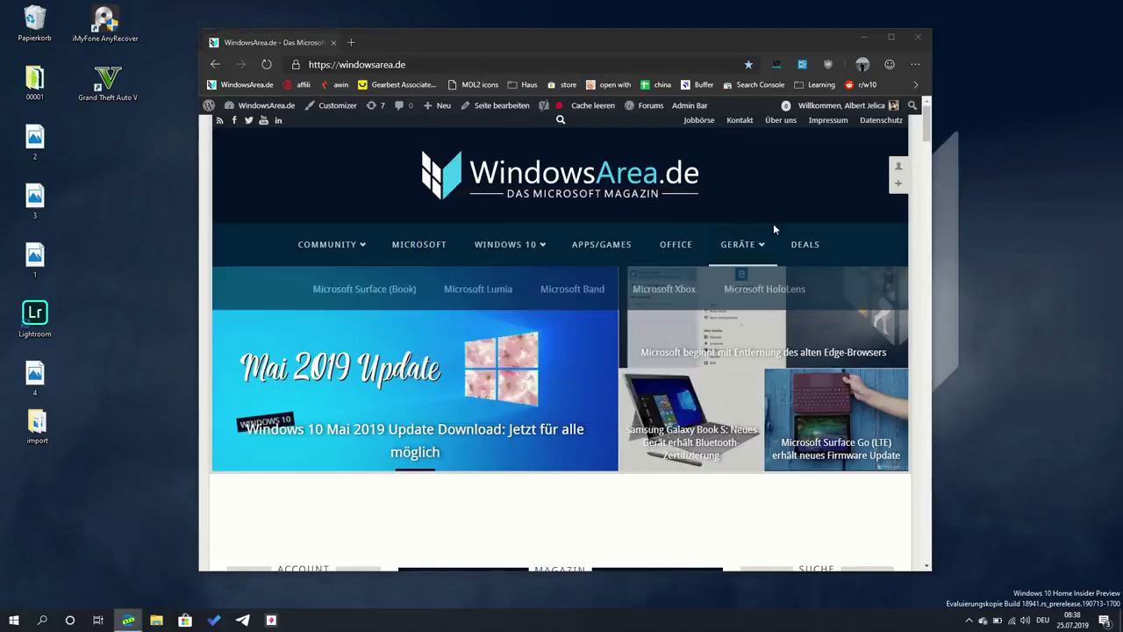
Open an Explorer window, offset the Edge window so both overlap, and switch between them, ending on Edge
key(super+e)
drag(504, 162, 628, 141)
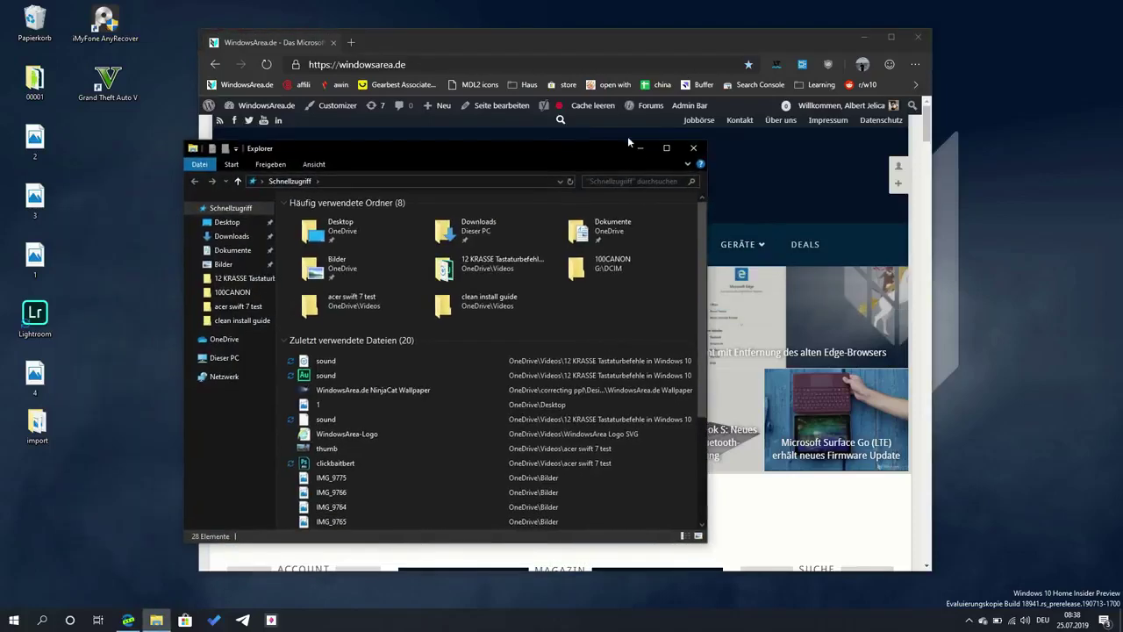
key(alt+Tab)
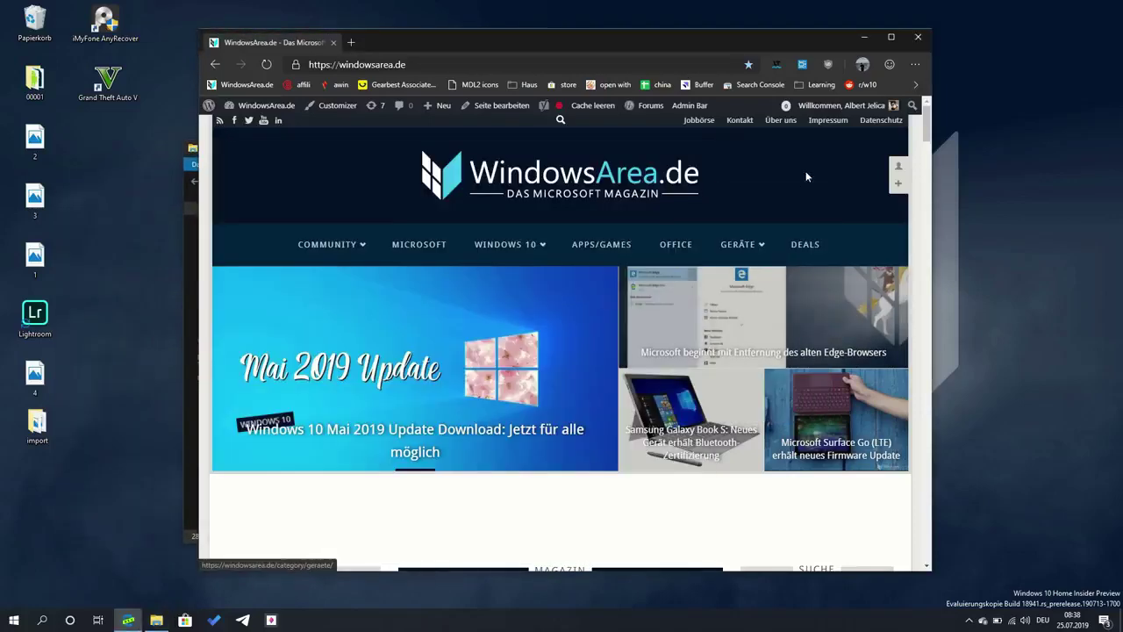
drag(804, 43, 853, 43)
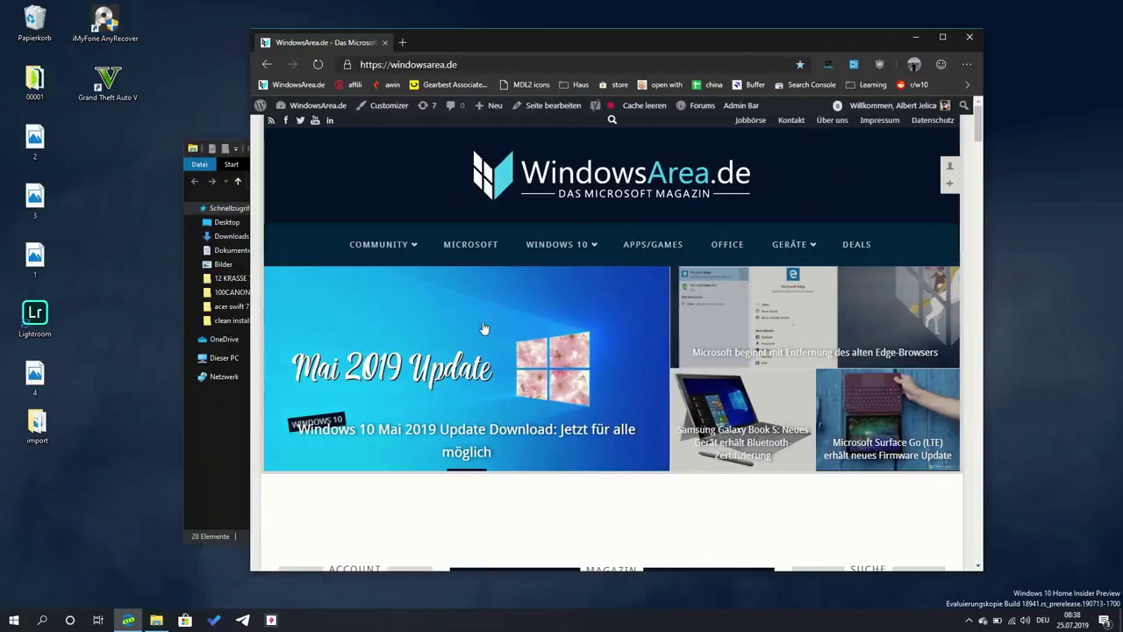
click(223, 421)
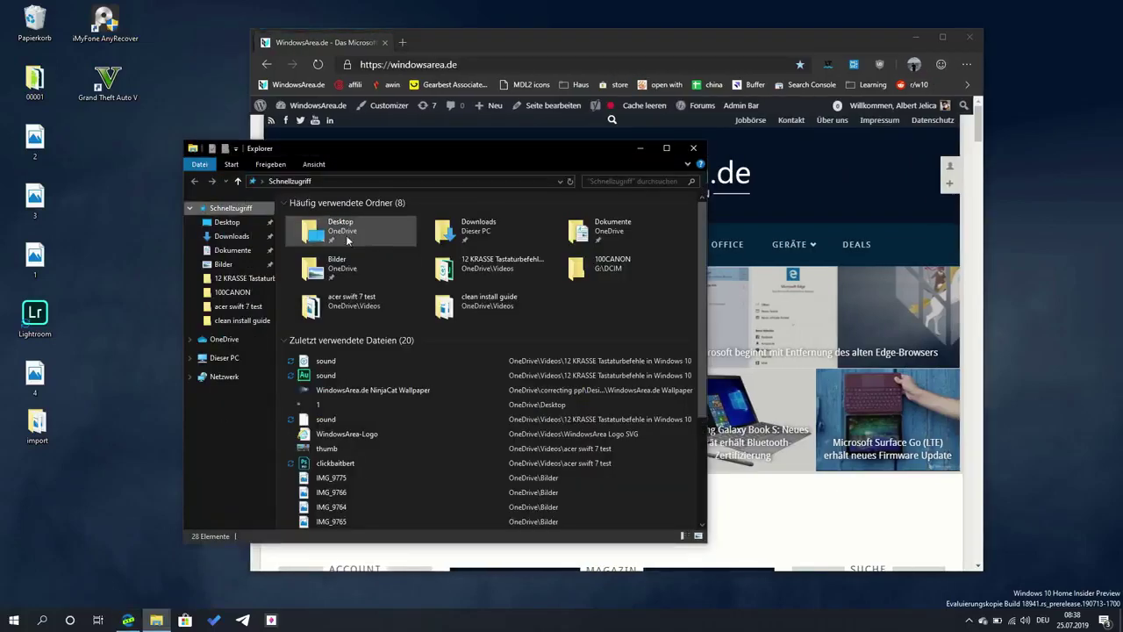
click(426, 57)
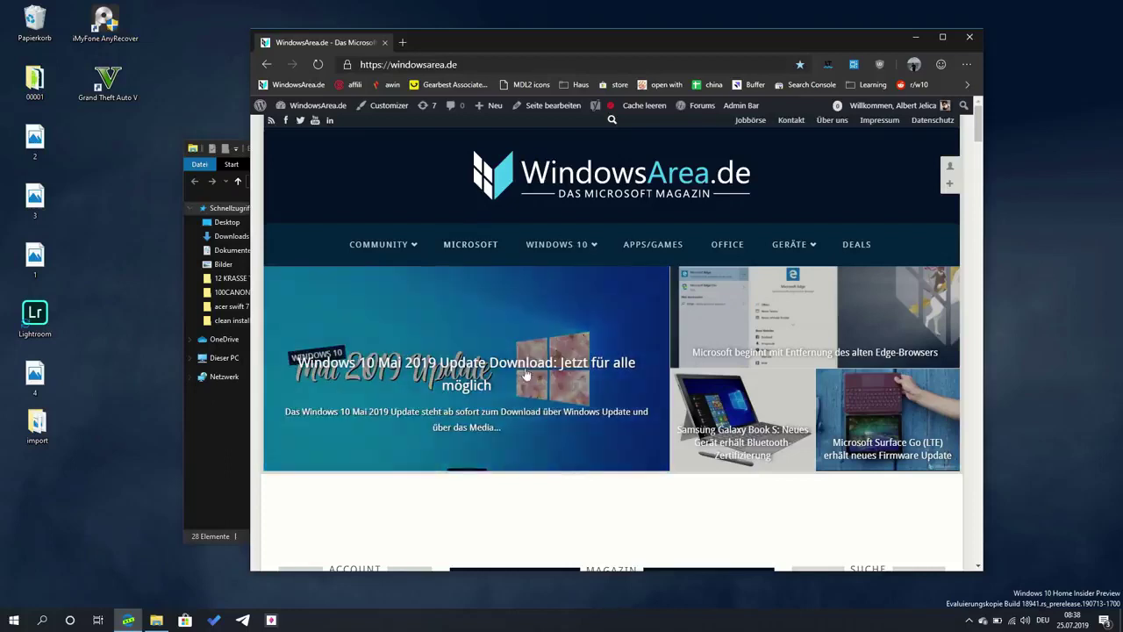
Open the Windows 10 Mai 2019 Update article, return to the WindowsArea.de home page, and go forward to the article again
click(468, 371)
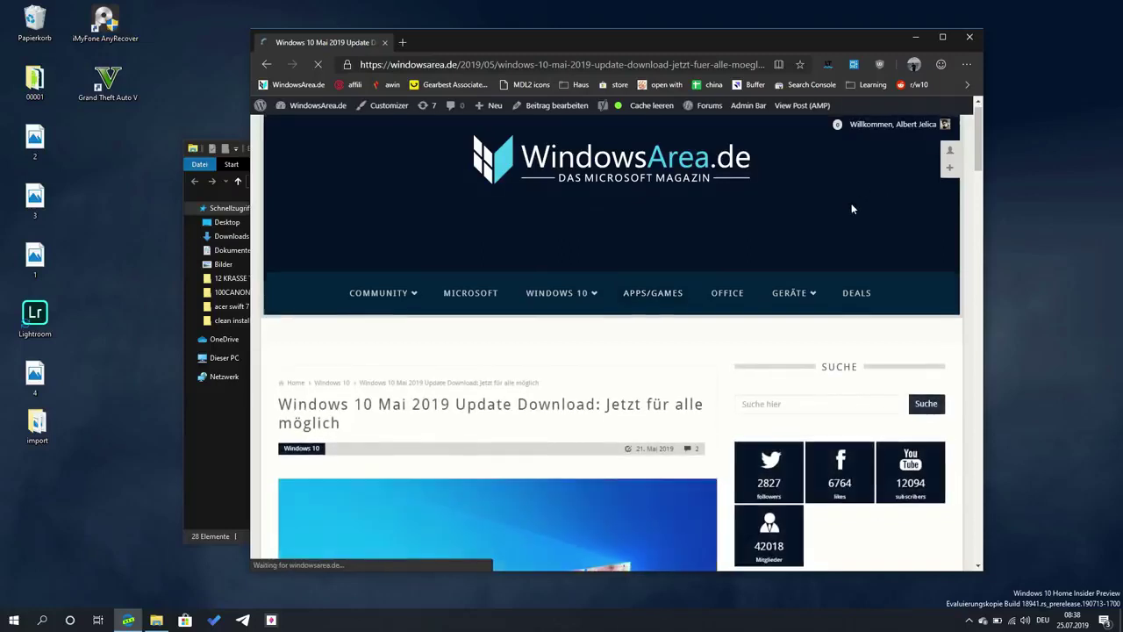
key(alt+space)
key(m)
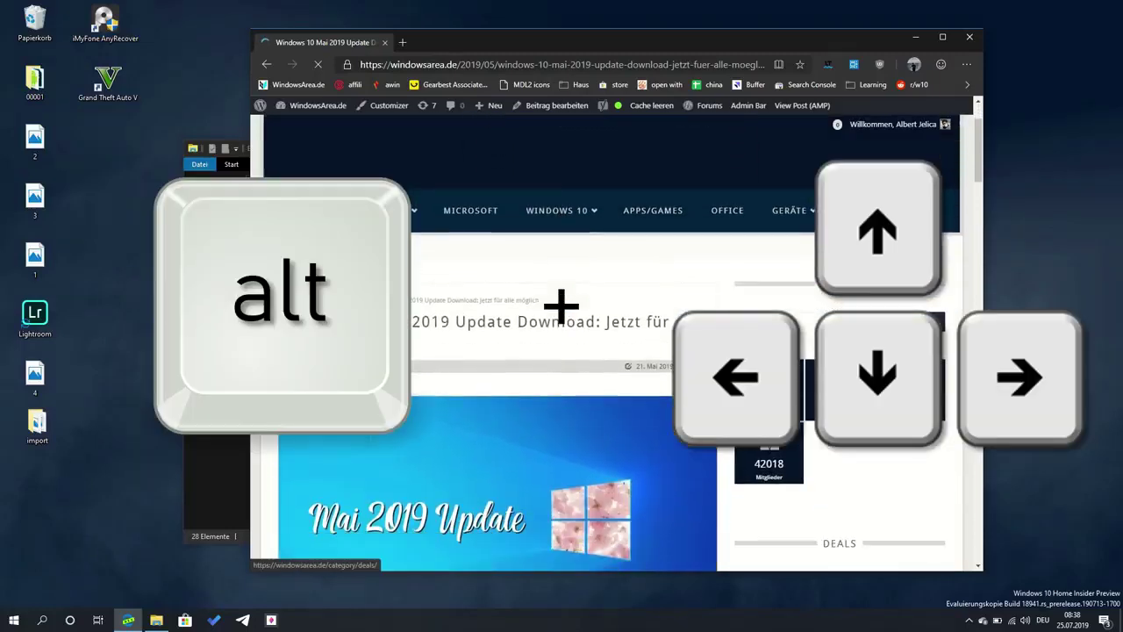
scroll(785, 302, down, 2)
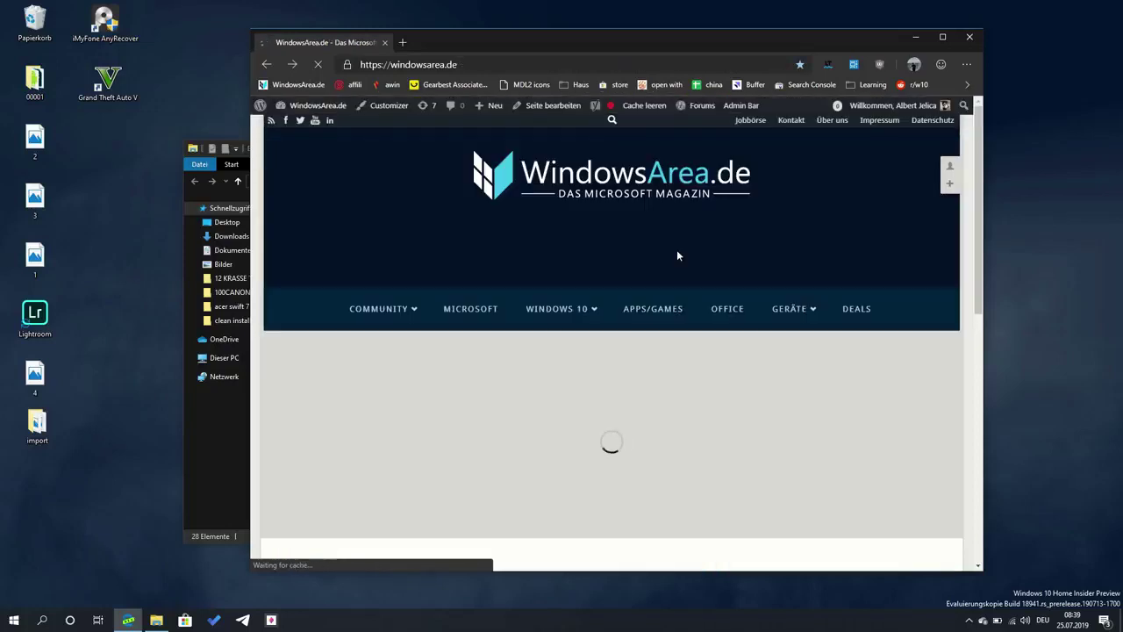
scroll(677, 249, down, 3)
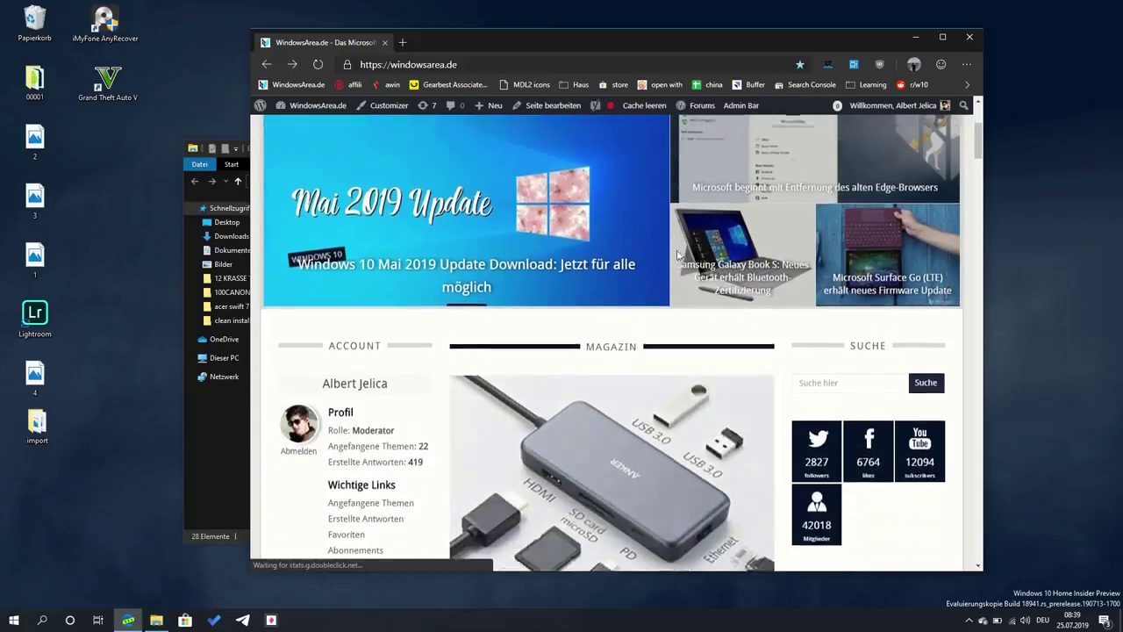
click(677, 255)
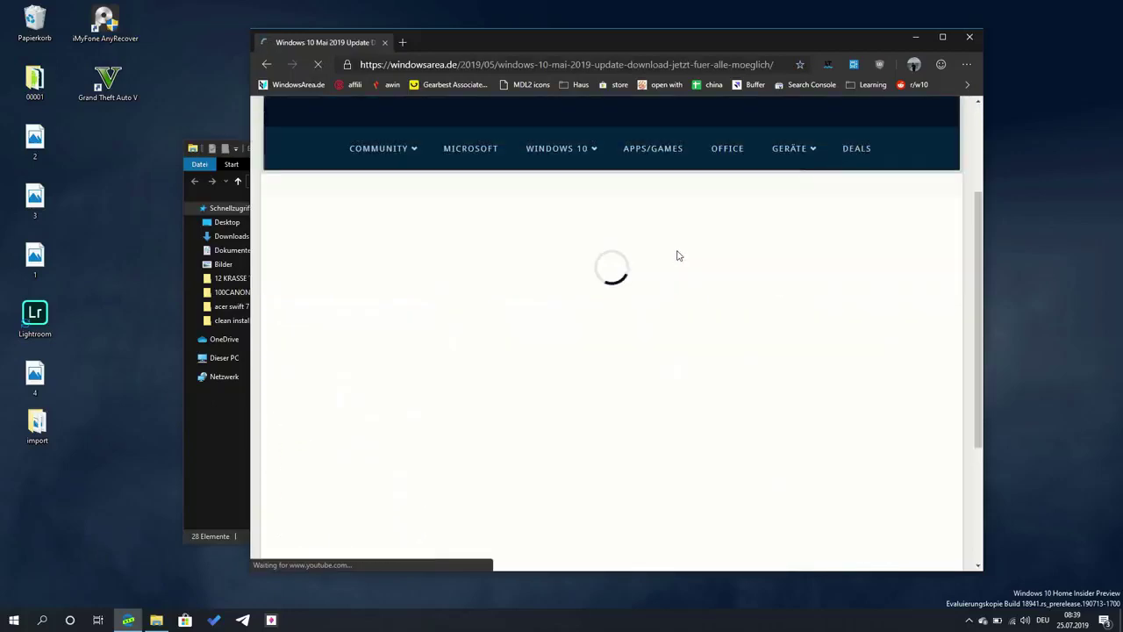
Switch to Explorer and browse the OneDrive folder, its Bilder subfolder, and the Downloads folder
click(202, 445)
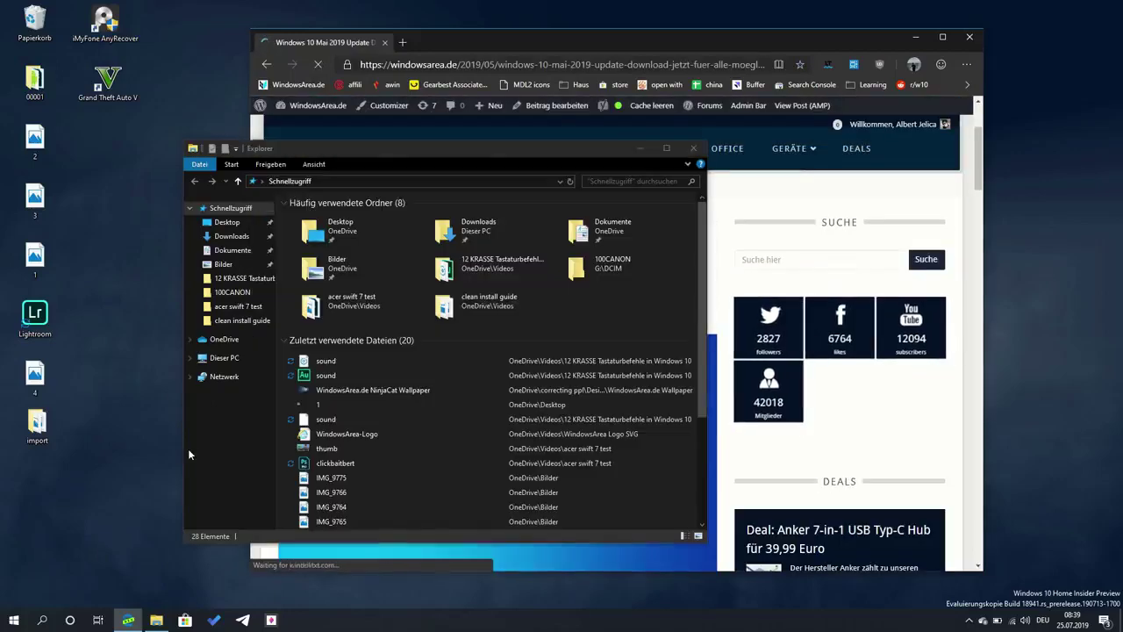
click(222, 339)
click(343, 293)
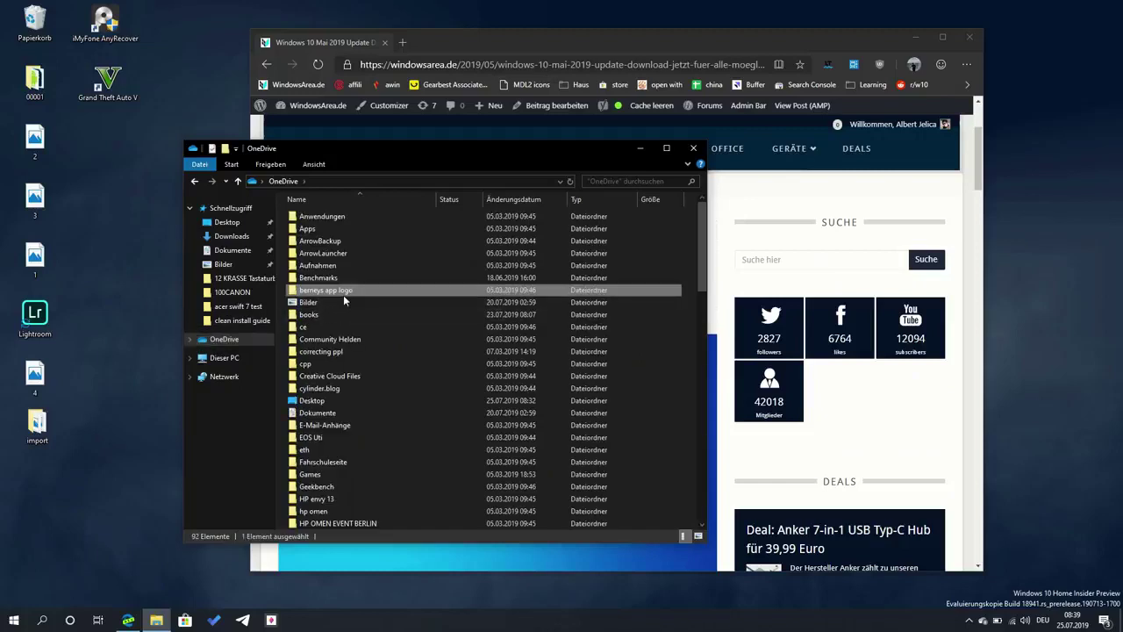
double_click(355, 302)
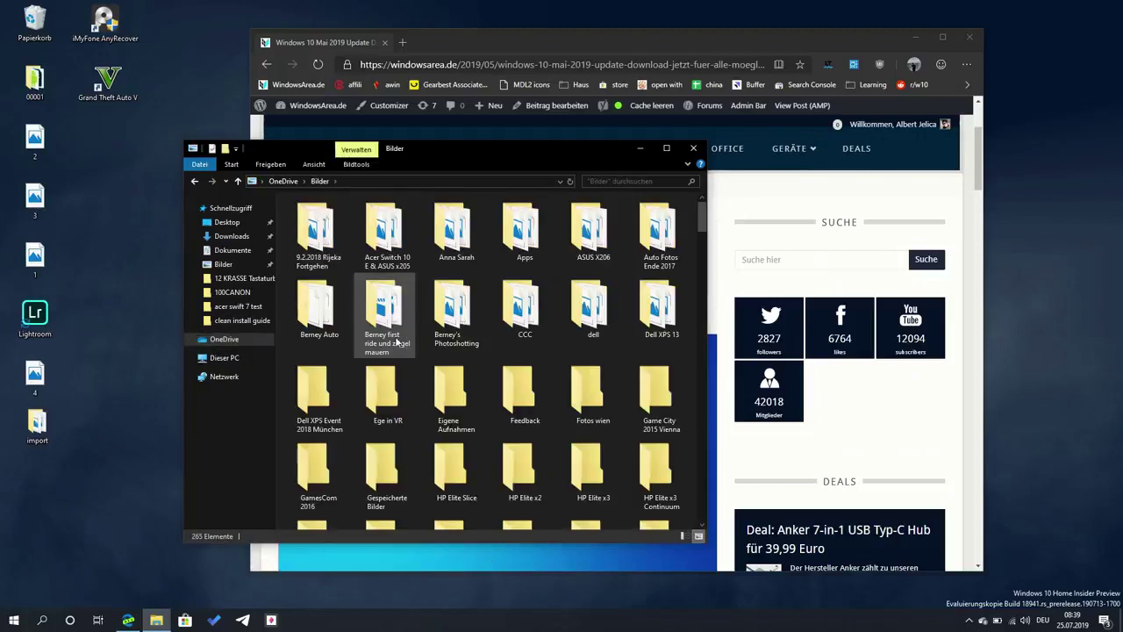
click(231, 236)
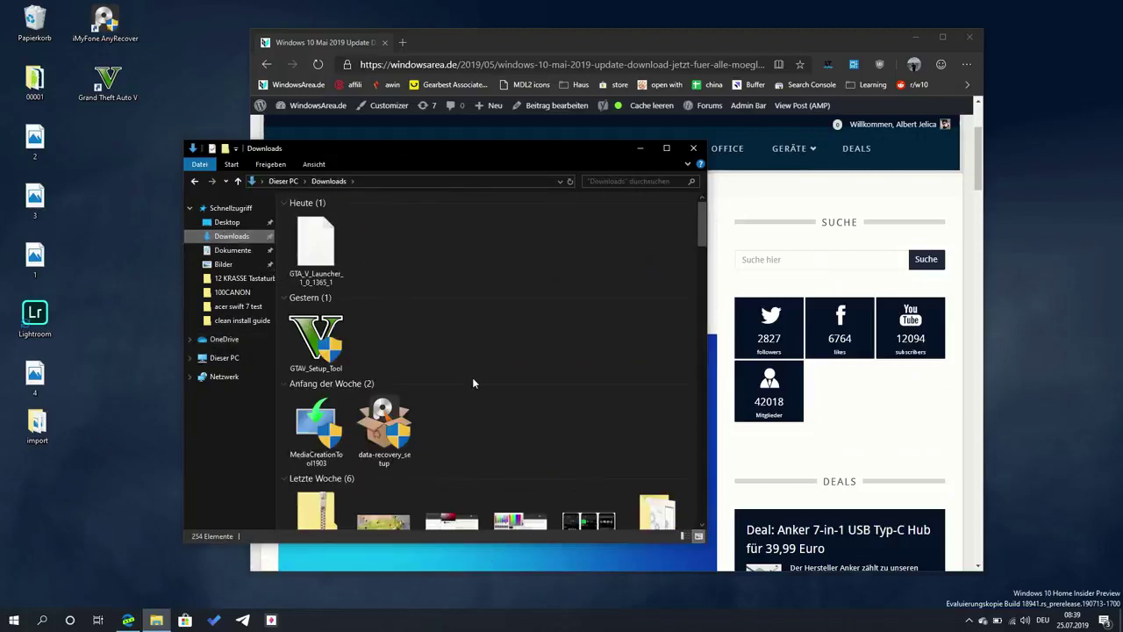
click(423, 303)
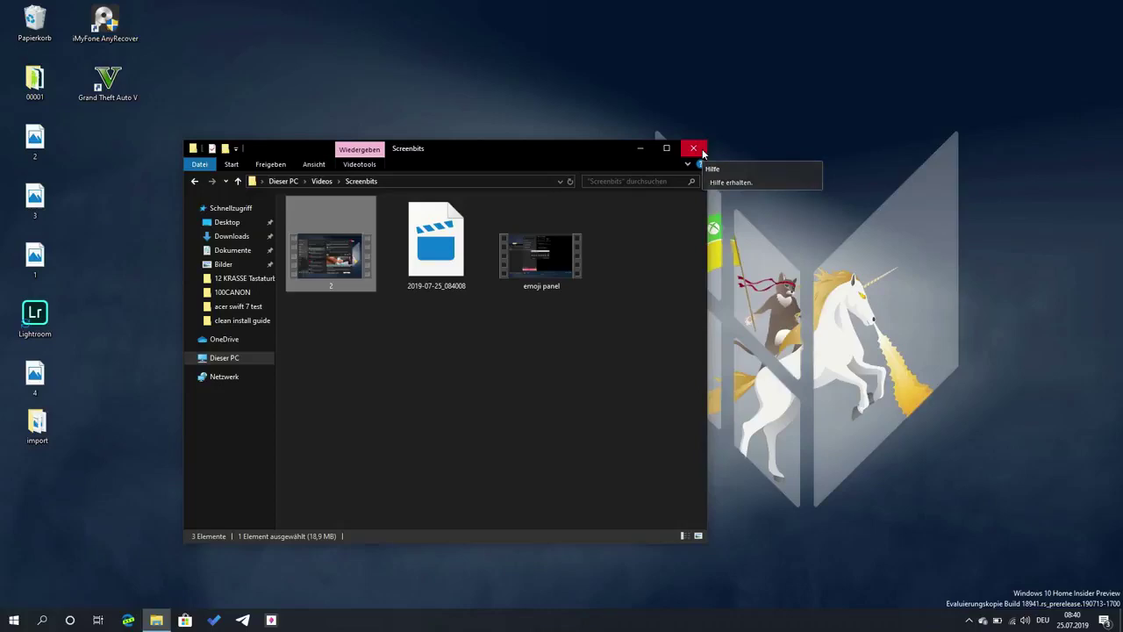
Paste the full-screen capture from the clipboard into Paint, view it at 50 %, and close Paint without saving
key(super)
text(paint)
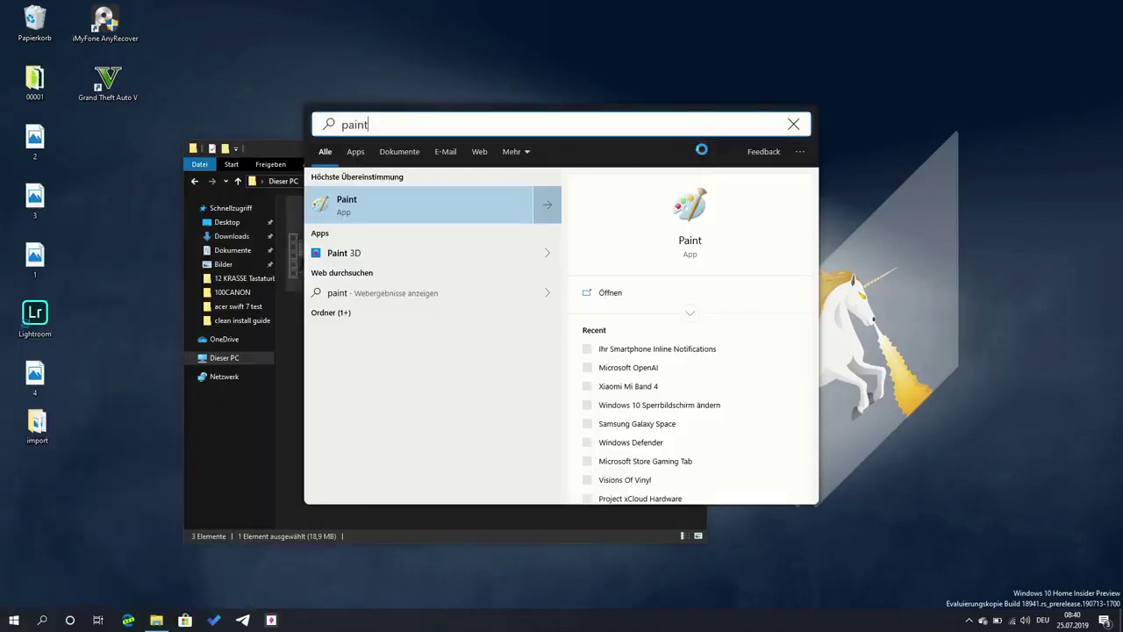
key(Return)
key(ctrl+v)
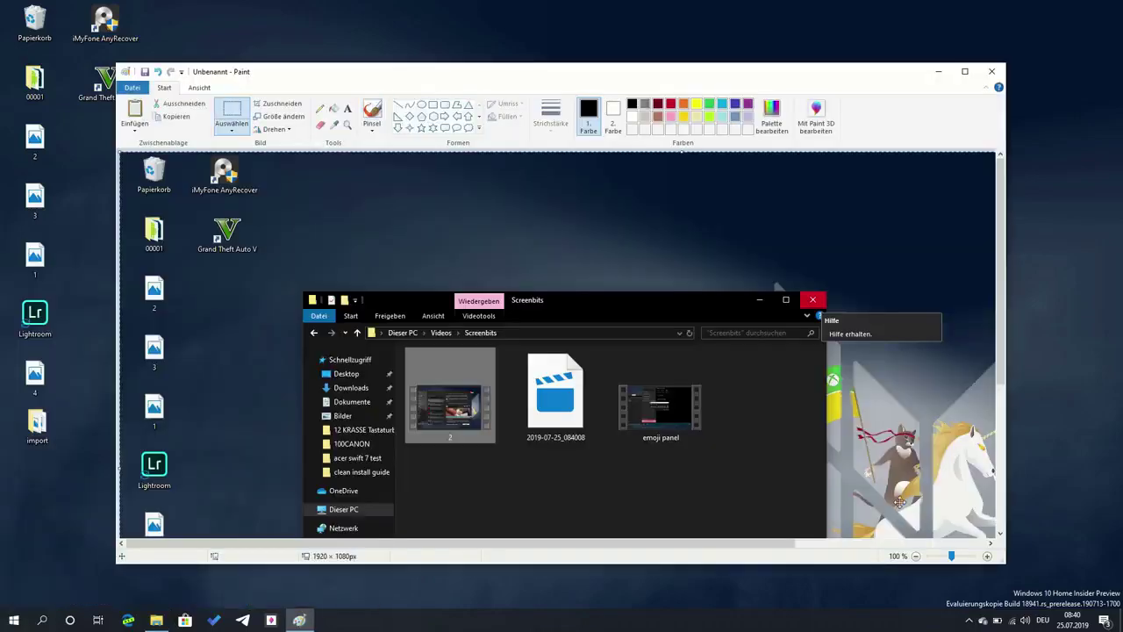
click(918, 559)
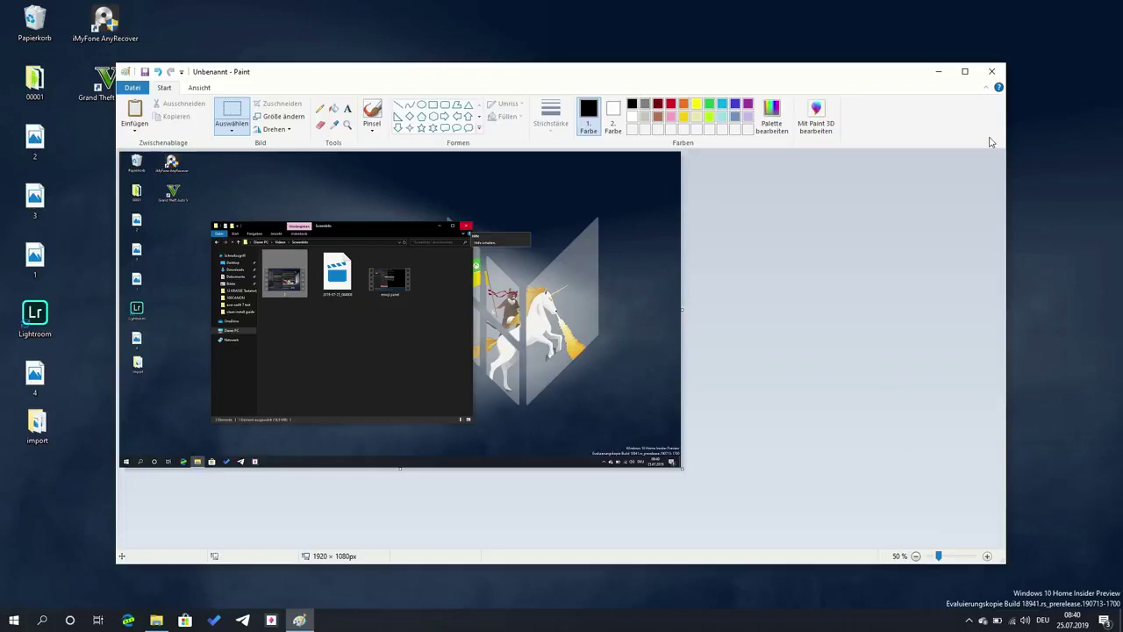
click(991, 71)
click(561, 326)
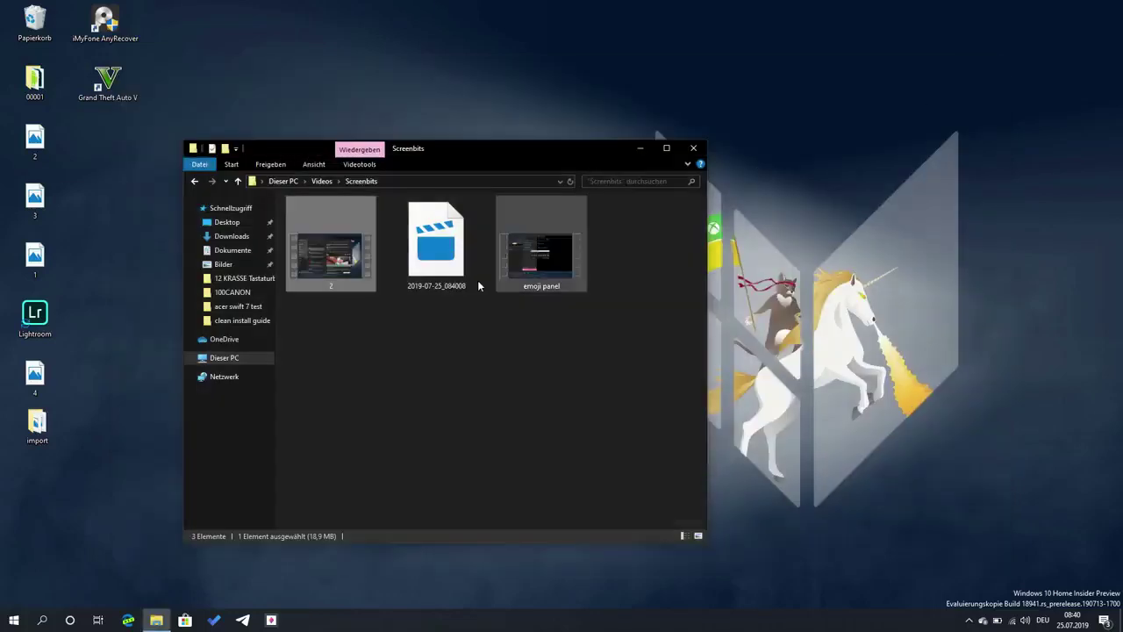
Open the Screenshots folder inside Bilder and look through the automatically saved screenshot files
click(224, 264)
double_click(522, 294)
click(586, 427)
scroll(586, 429, down, 1)
scroll(584, 428, up, 1)
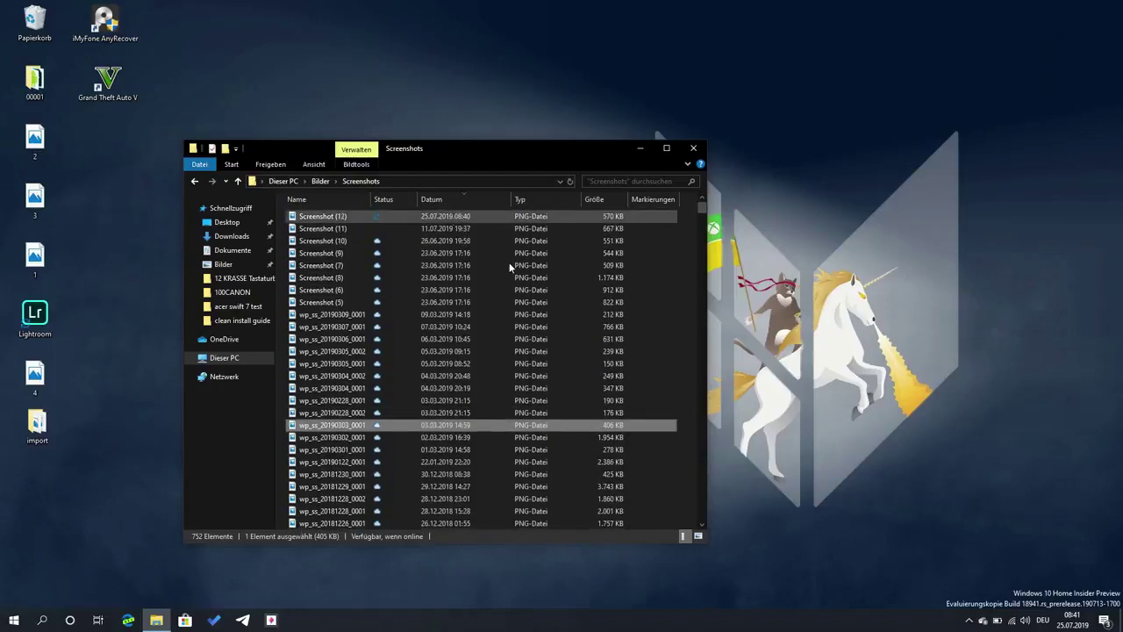
Move the Screenshots folder window to the middle of the desktop and save a full-screen screenshot directly to that folder
click(874, 413)
drag(488, 145, 610, 124)
key(super+Print)
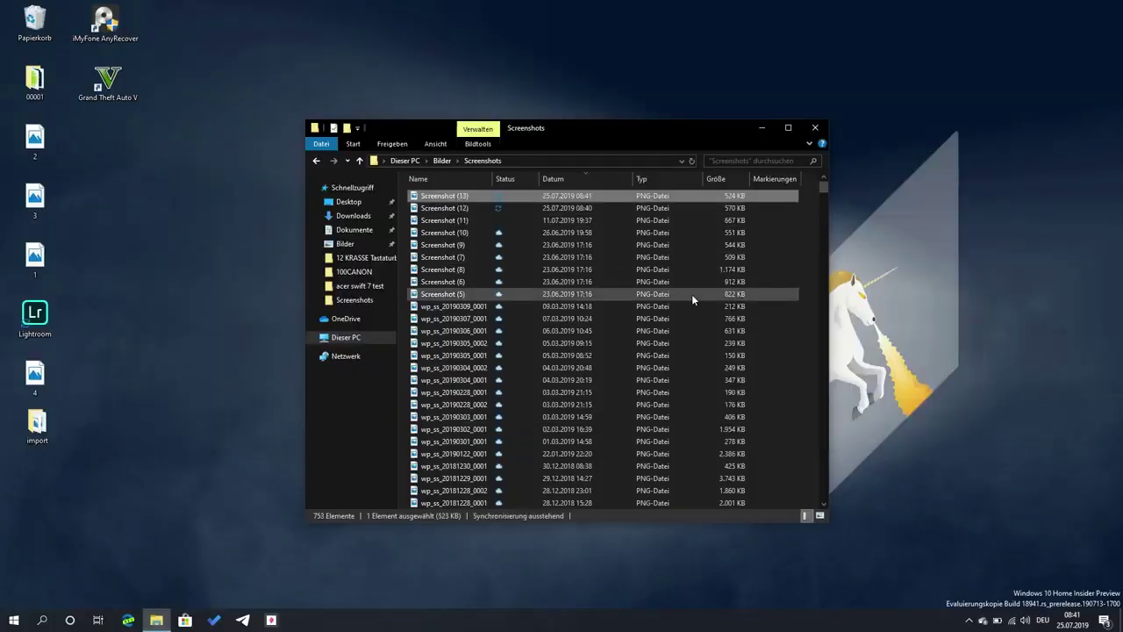
Shift the Screenshots folder window slightly left on the desktop and capture only that window to the clipboard
click(892, 233)
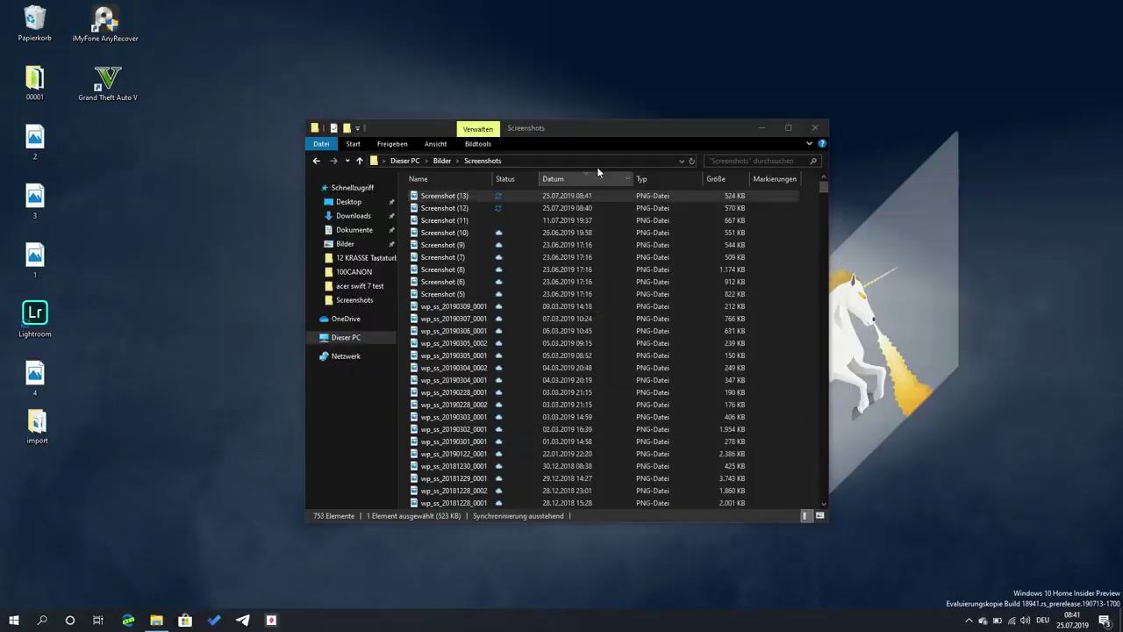
click(570, 119)
drag(574, 129, 523, 128)
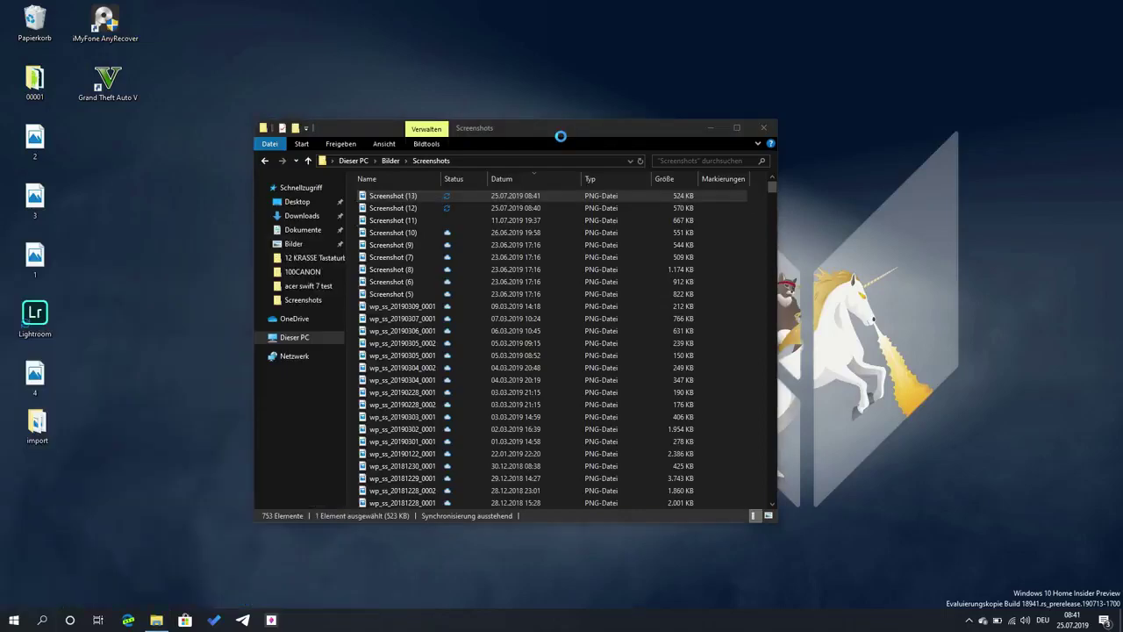
Paste the single-window capture into Paint, check it at 50 % zoom, and discard the picture
key(super)
text(pap)
key(BackSpace)
text(int)
key(Return)
key(ctrl+v)
click(915, 557)
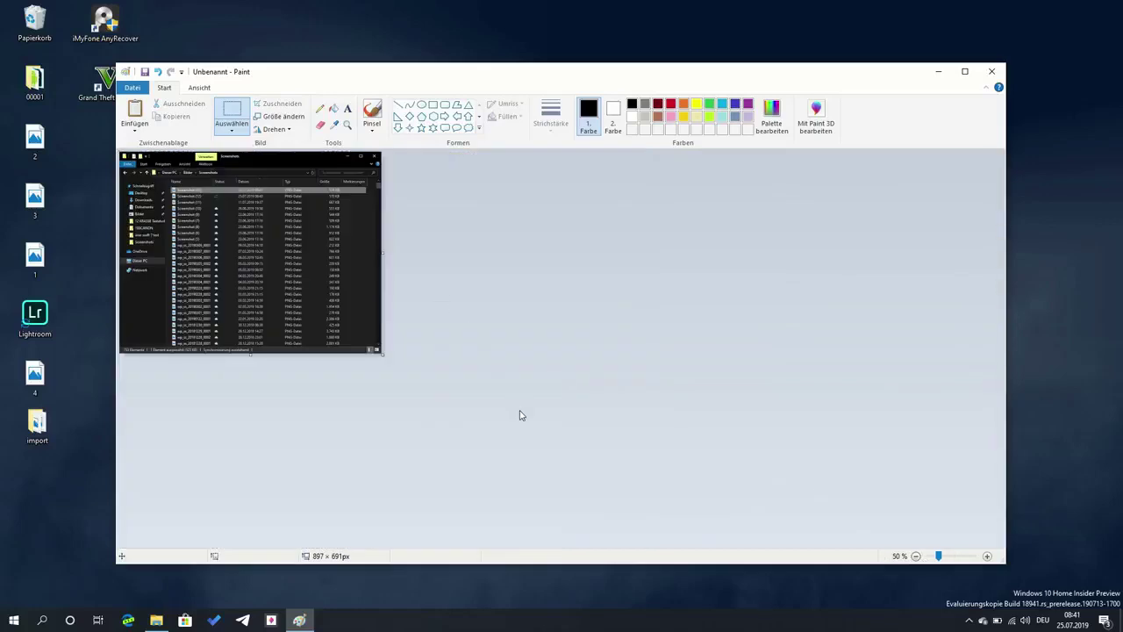
click(993, 72)
click(561, 328)
Take a freeform screen snip around the Screenshots folder window and paste it into Paint
click(590, 347)
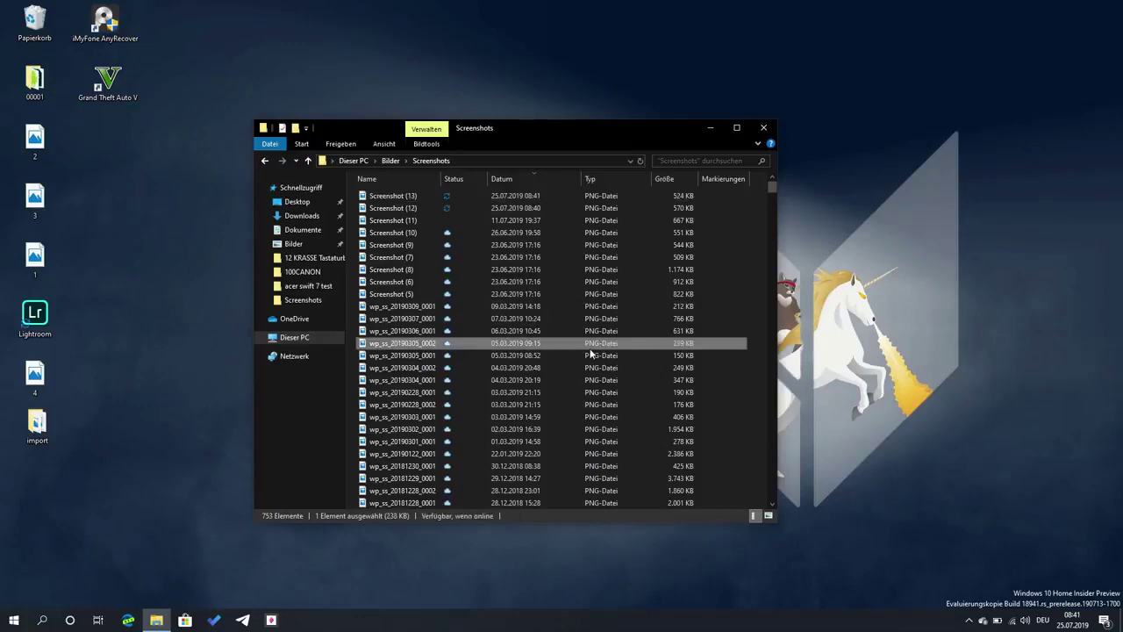
key(super+shift+s)
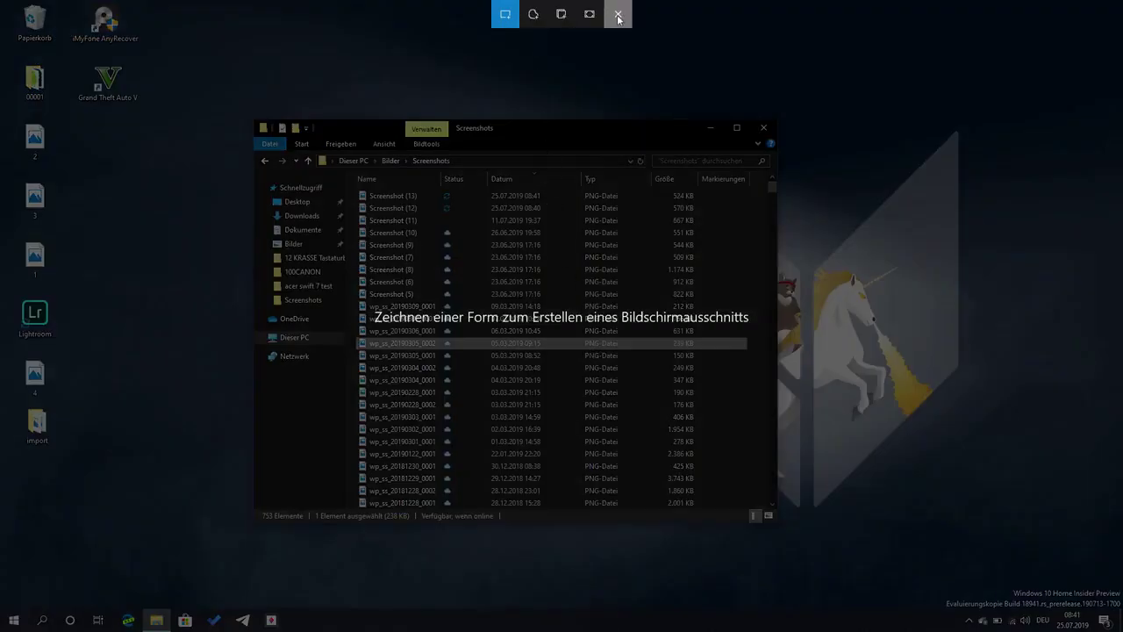
click(531, 17)
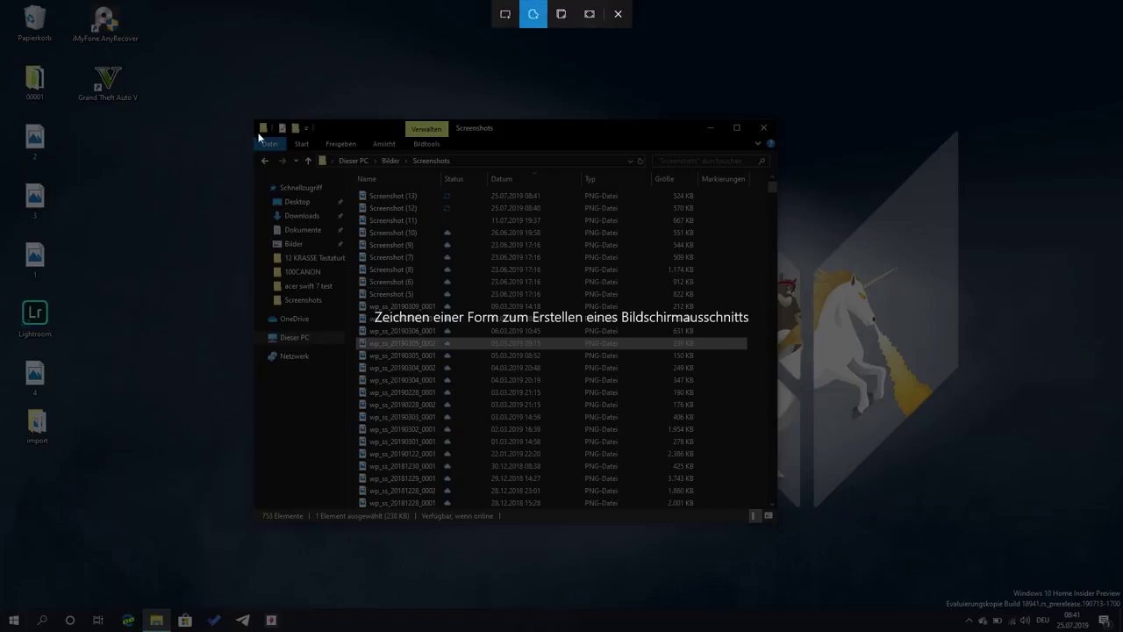
mouse_move(230, 119)
mouse_down()
mouse_move(241, 220)
mouse_move(237, 467)
mouse_move(256, 513)
mouse_move(254, 561)
mouse_move(598, 530)
mouse_move(822, 532)
mouse_move(811, 138)
mouse_move(600, 74)
mouse_move(307, 93)
mouse_up()
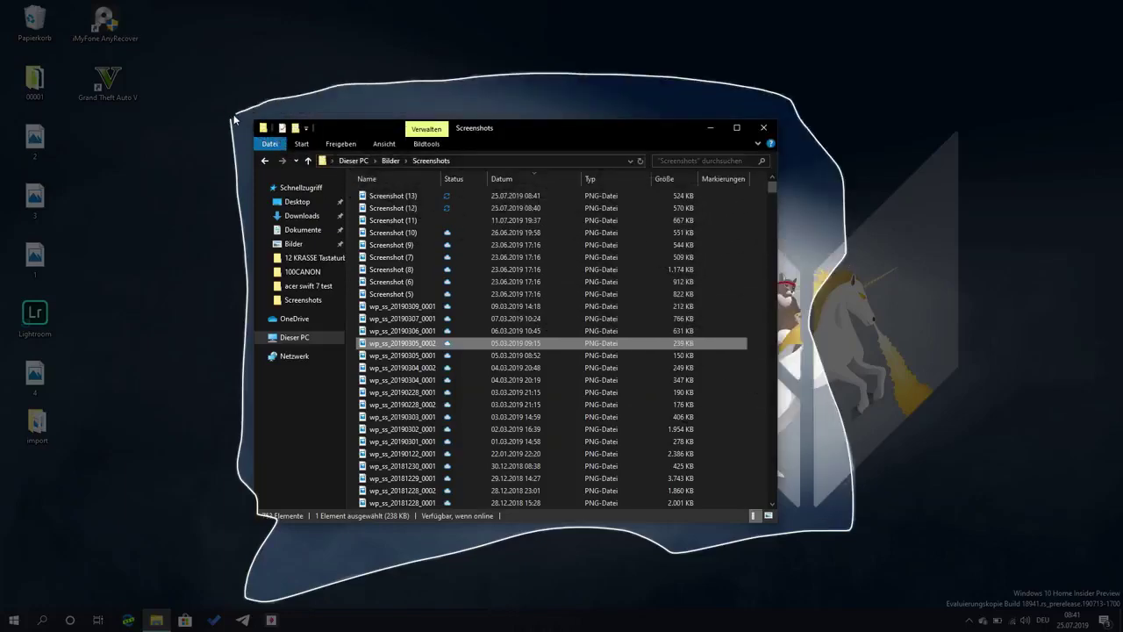
drag(235, 119, 233, 123)
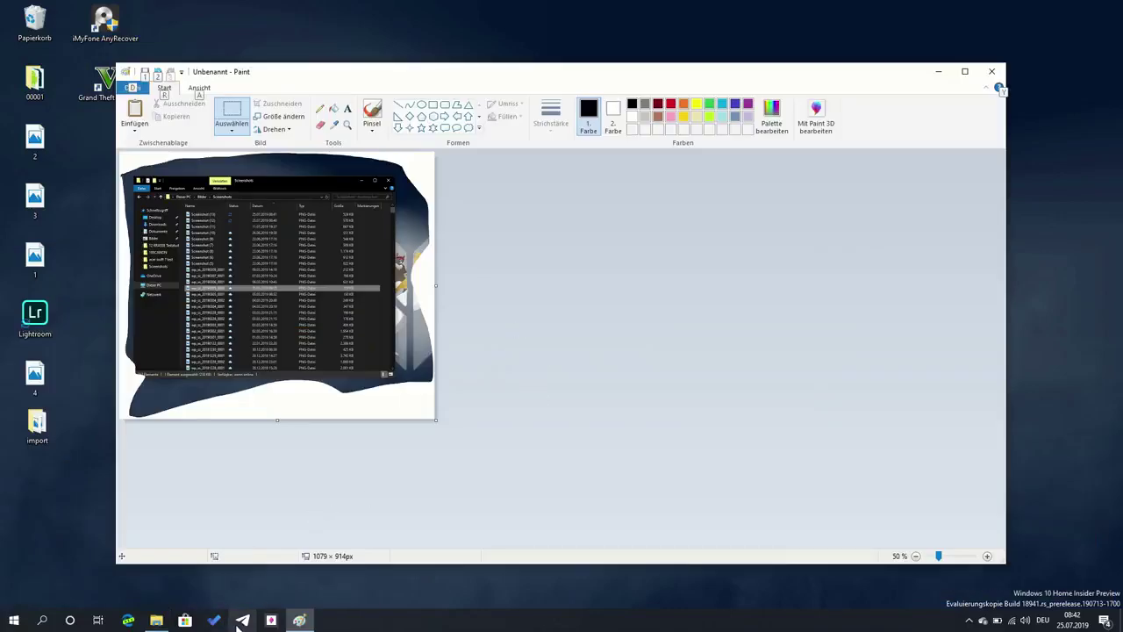
Open Microsoft To-Do and move the keyboard focus from the new-task field through the controls to the Heute button
click(214, 621)
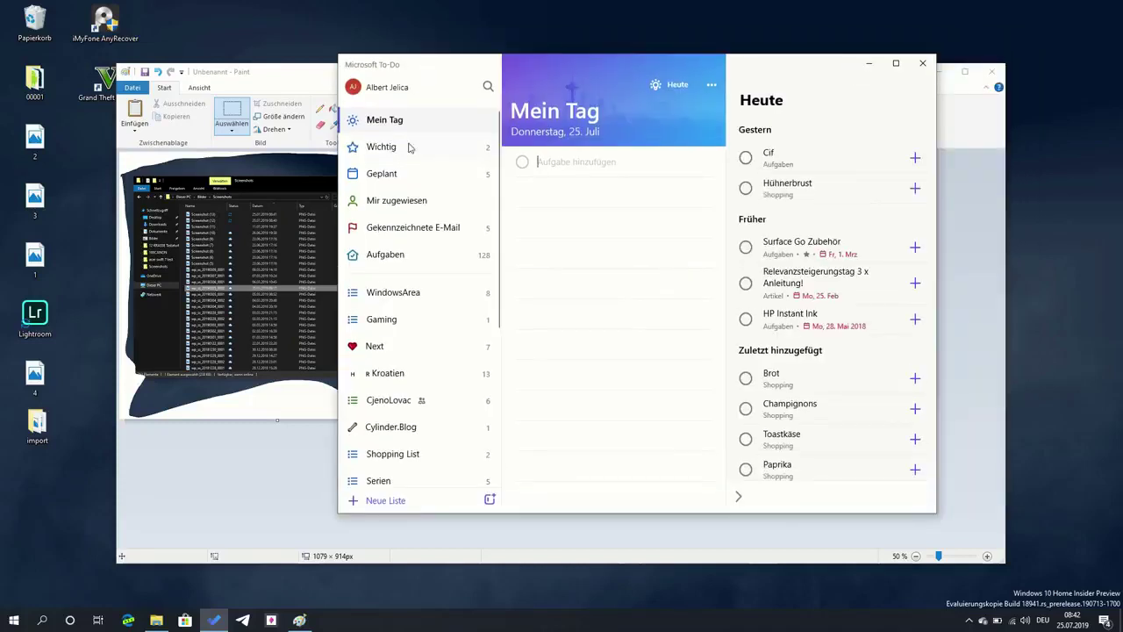
key(Tab)
key(Tab)
key(Tab)
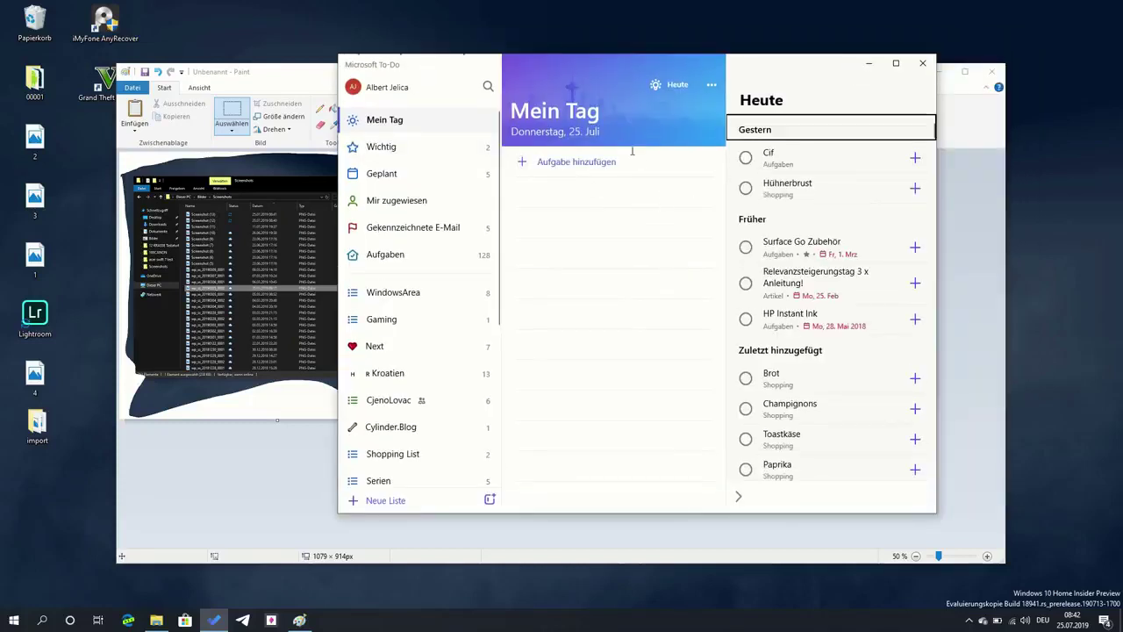
key(Tab)
key(Tab)
key(Tab)
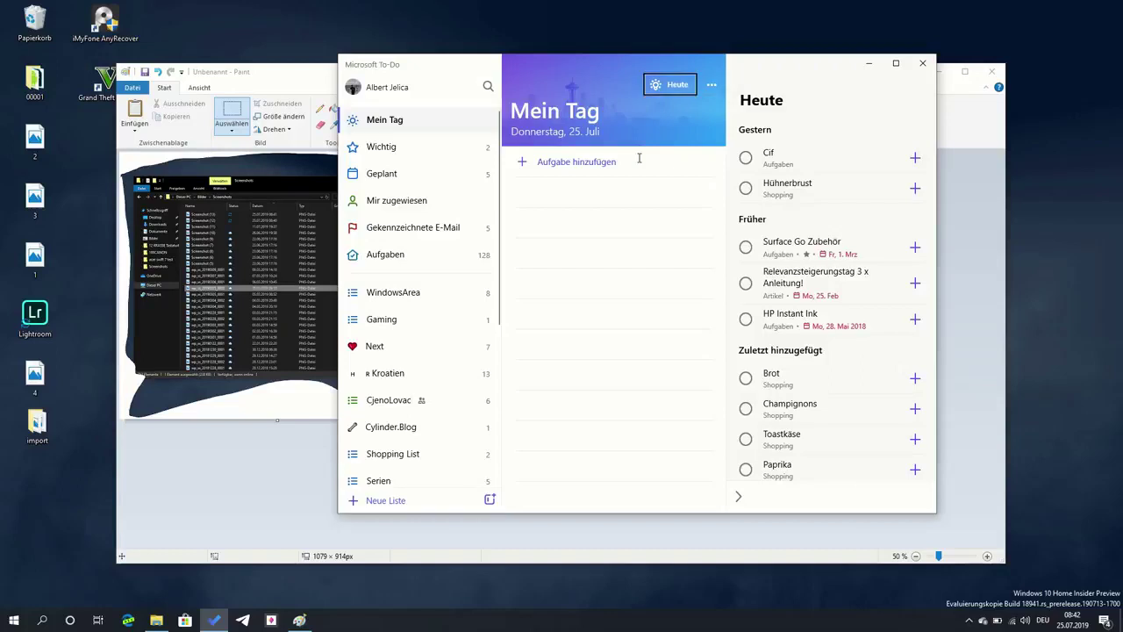
Move the keyboard focus through the Microsoft To-Do areas, forwards to Mein Tag, back to Neue Liste and forwards again
key(alt+shift)
key(Tab)
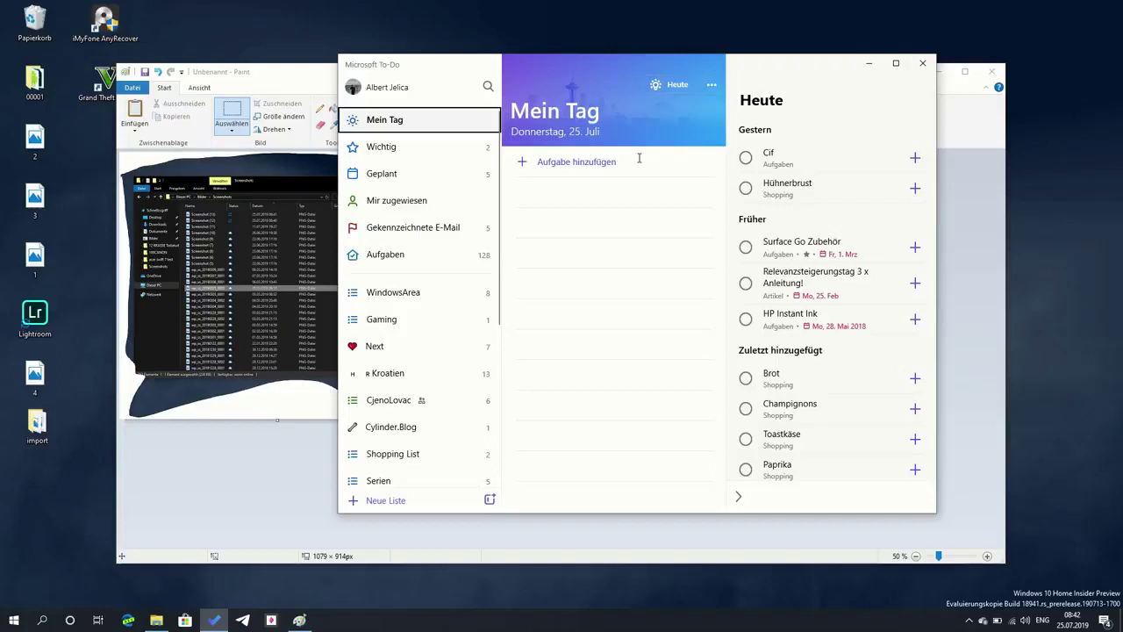
key(shift+Tab)
key(shift+Tab)
key(shift+Tab)
key(shift+Tab)
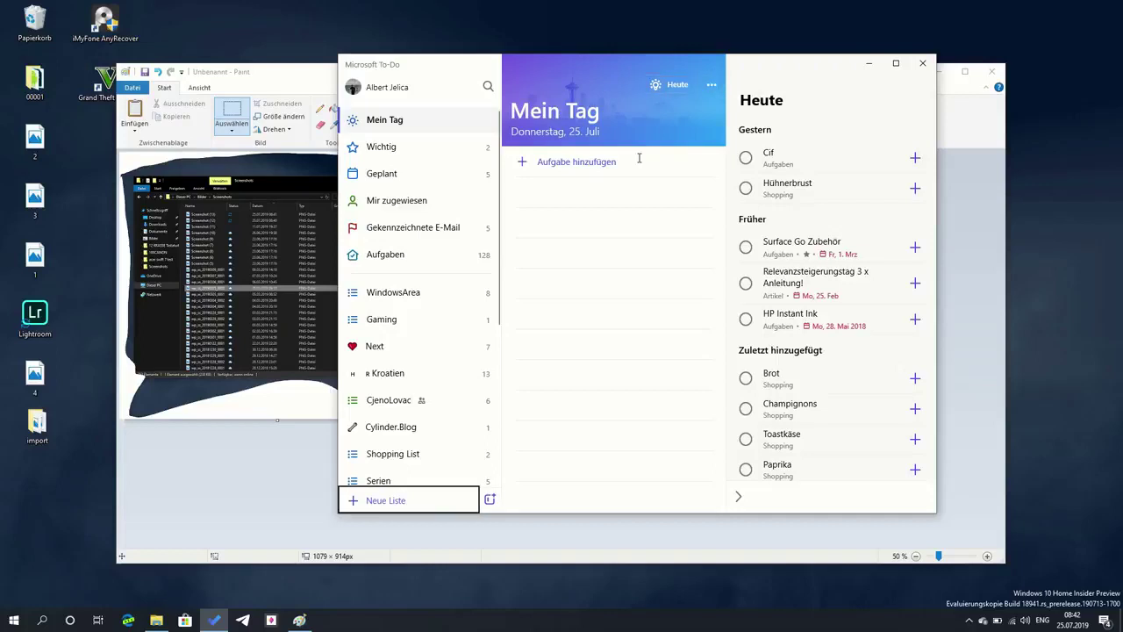
key(Tab)
key(Tab)
key(Tab)
key(Tab)
Cycle forwards and backwards through the open windows in the window switcher and bring the Screenshots folder window to the front
key(alt+Tab)
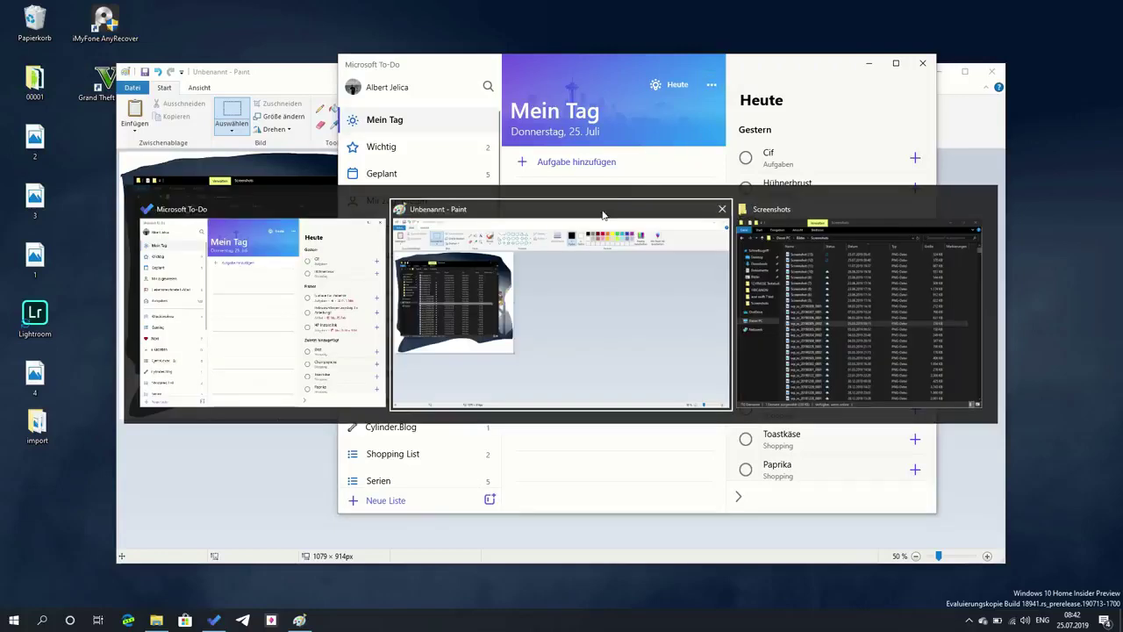
key(alt+Tab)
key(alt+Tab)
key(alt+Tab)
key(alt+Tab)
key(alt+Tab)
key(alt+Tab)
key(alt+shift+Tab)
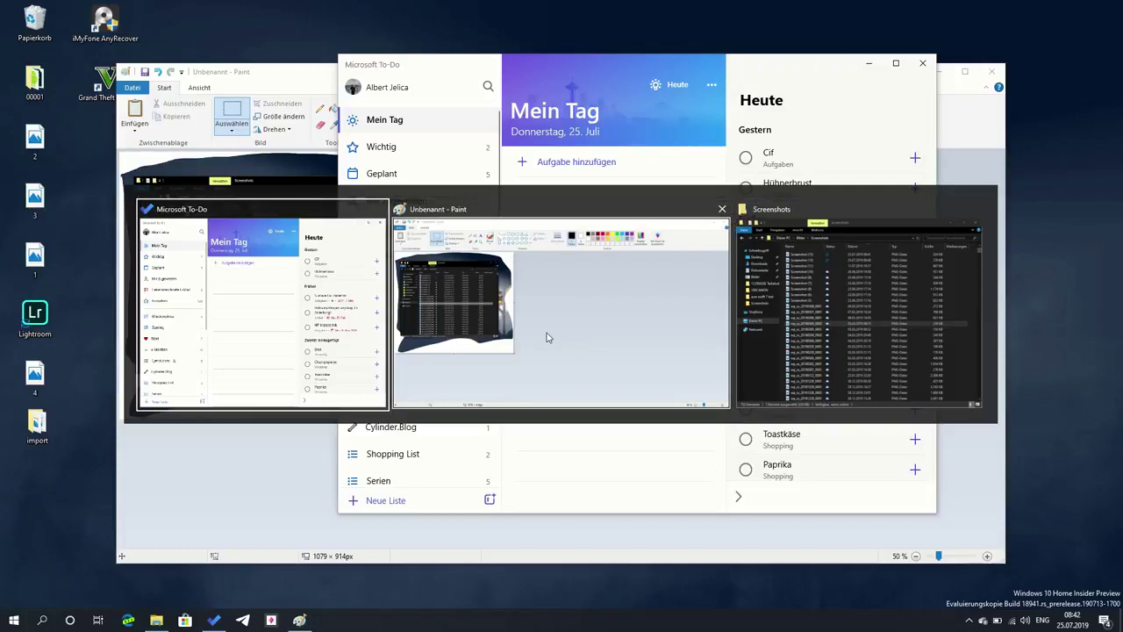
key(alt+Tab)
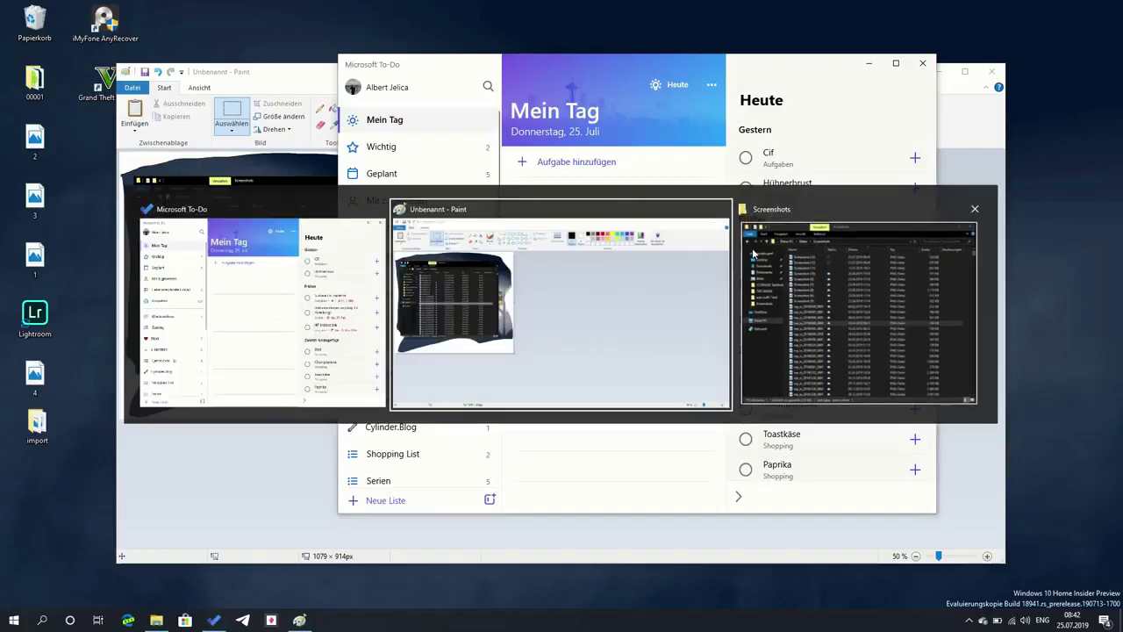
click(785, 267)
key(alt+Tab)
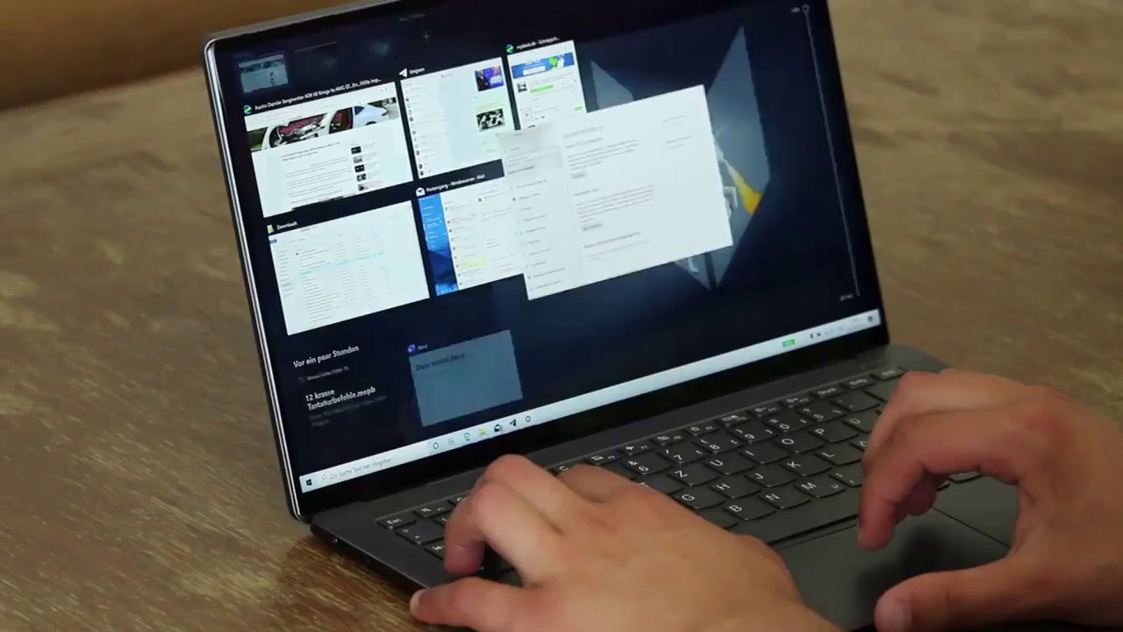
key(Escape)
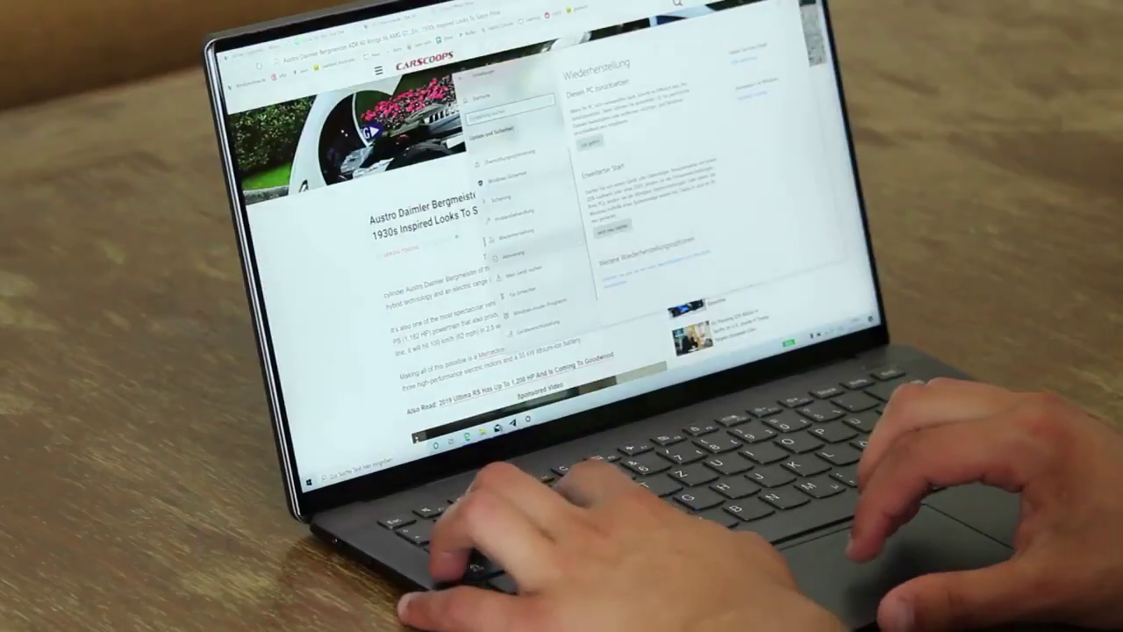
key(alt+Tab)
key(Tab)
key(alt)
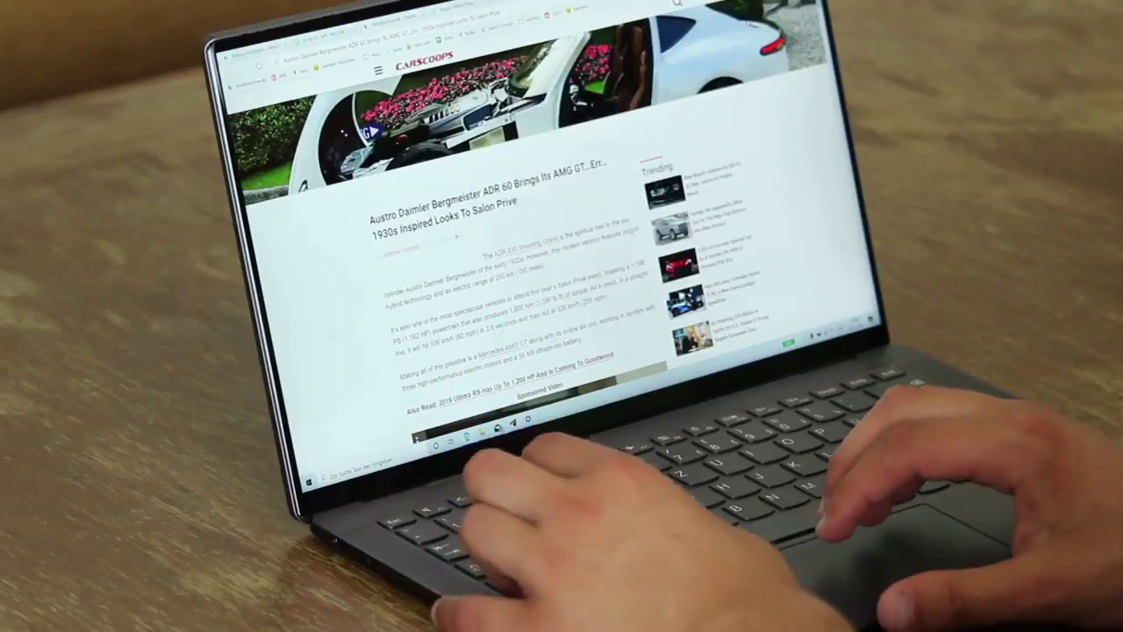
key(alt+Tab)
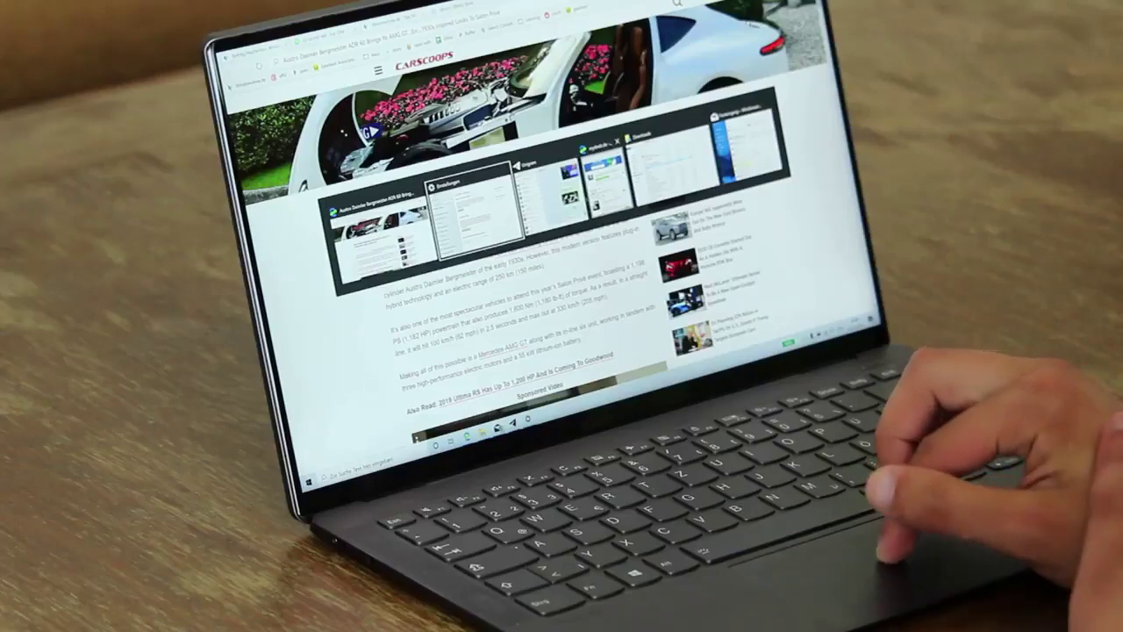
Switch to the Paint window, cycle through the open windows once more and dismiss the switcher
key(Tab)
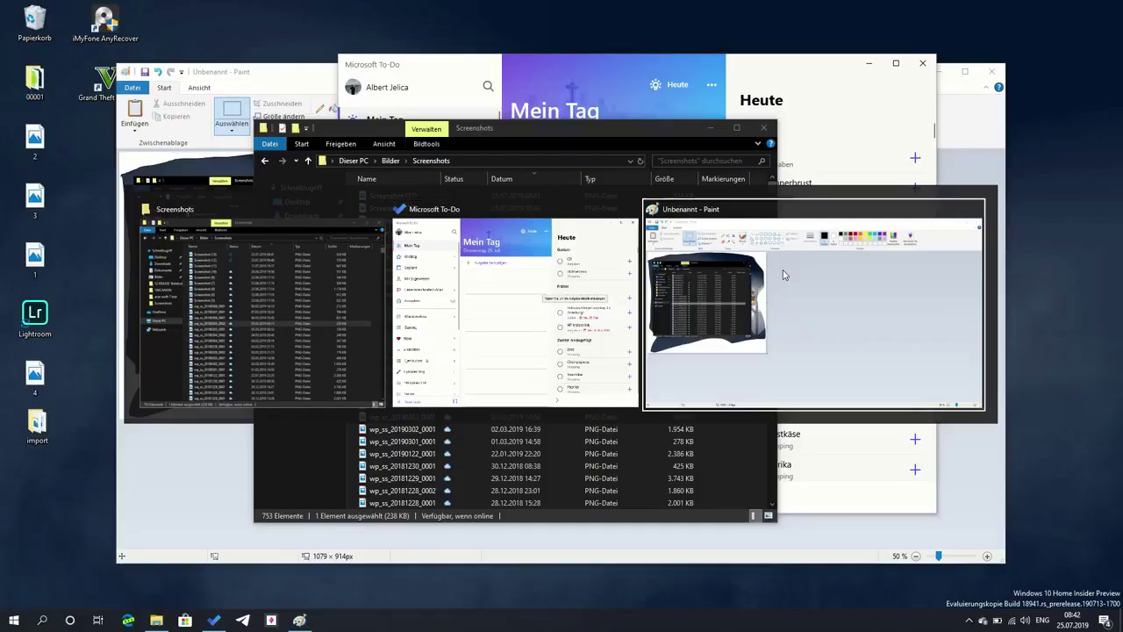
key(alt+Tab)
key(alt+Tab)
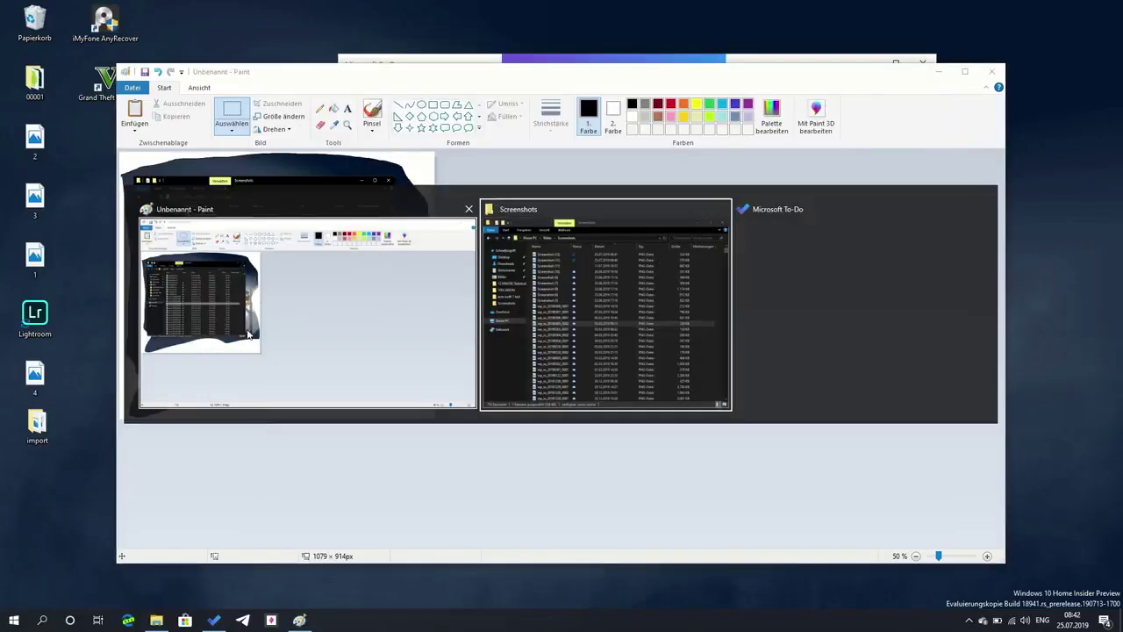
key(Escape)
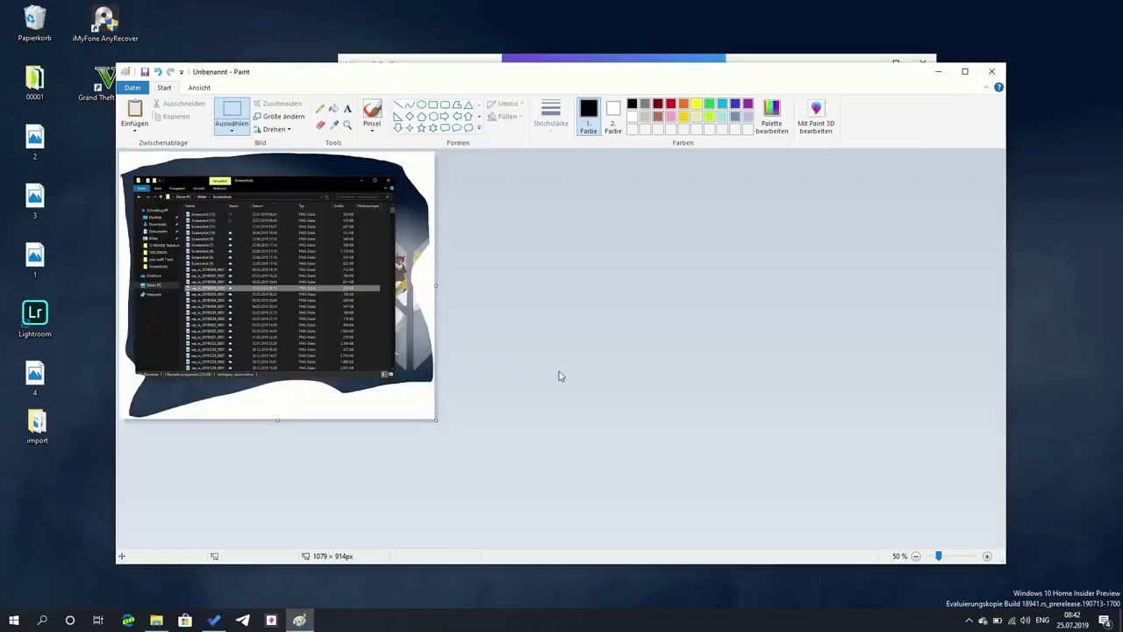
Close Paint without saving the freeform snip, answering the save prompt by keyboard
click(992, 71)
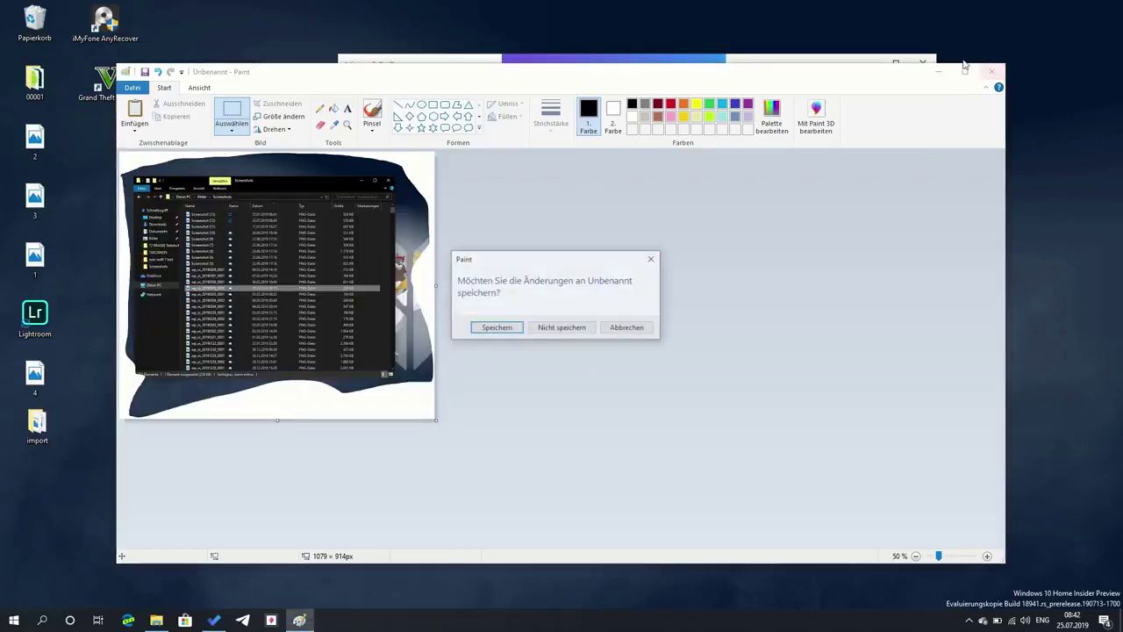
key(Tab)
key(Return)
Select the file range from Screenshot (11) to wp_ss_20190305_0002, and replace it with only wp_ss_20190303_0001
click(429, 218)
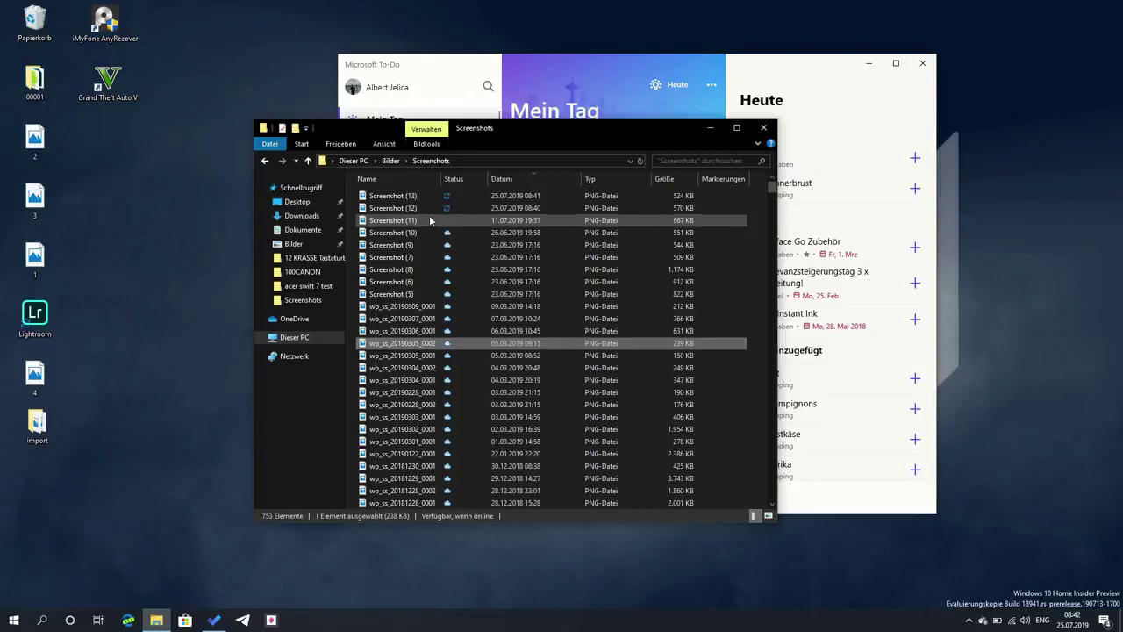
shift+click(418, 344)
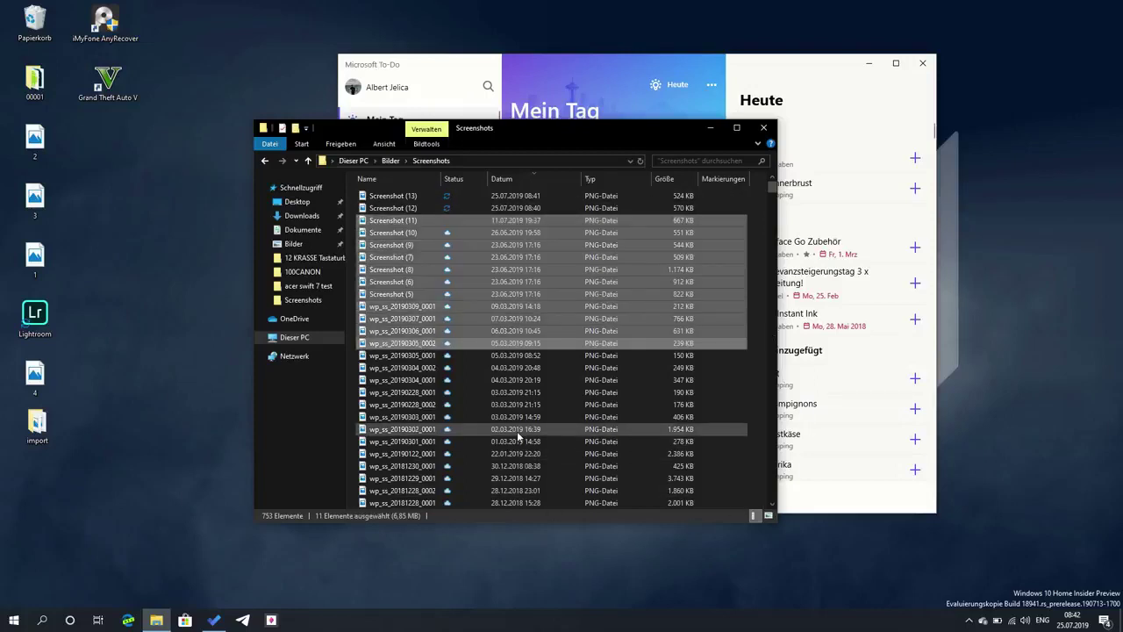
click(626, 416)
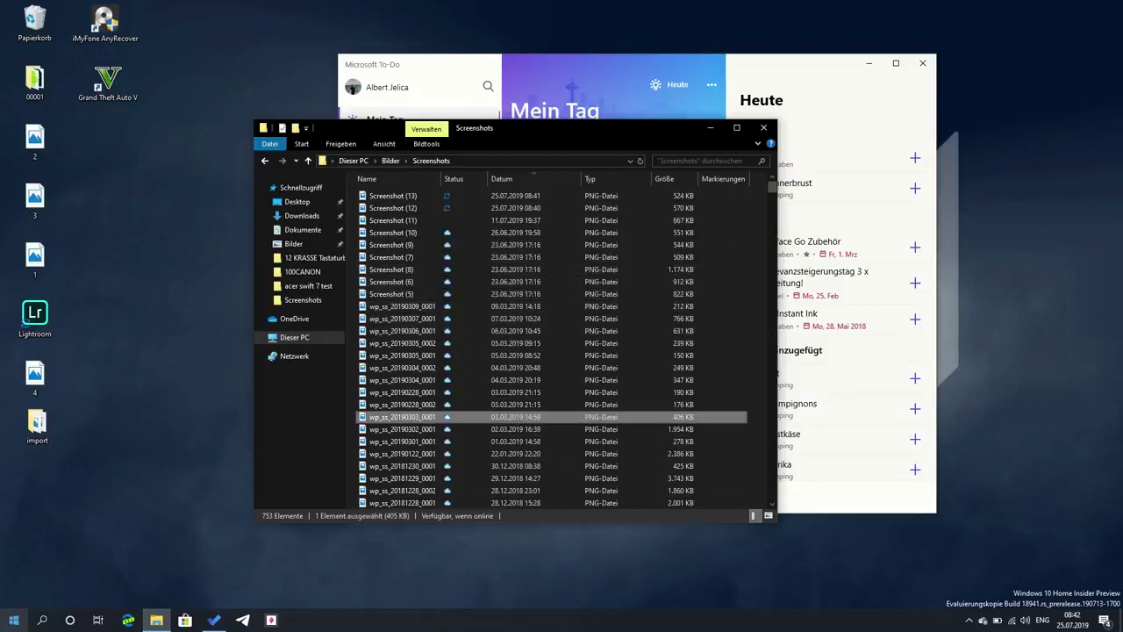
Show the power options in the Start menu, close it and select wp_ss_20190122_0001 in the Screenshots folder
click(7, 623)
click(14, 596)
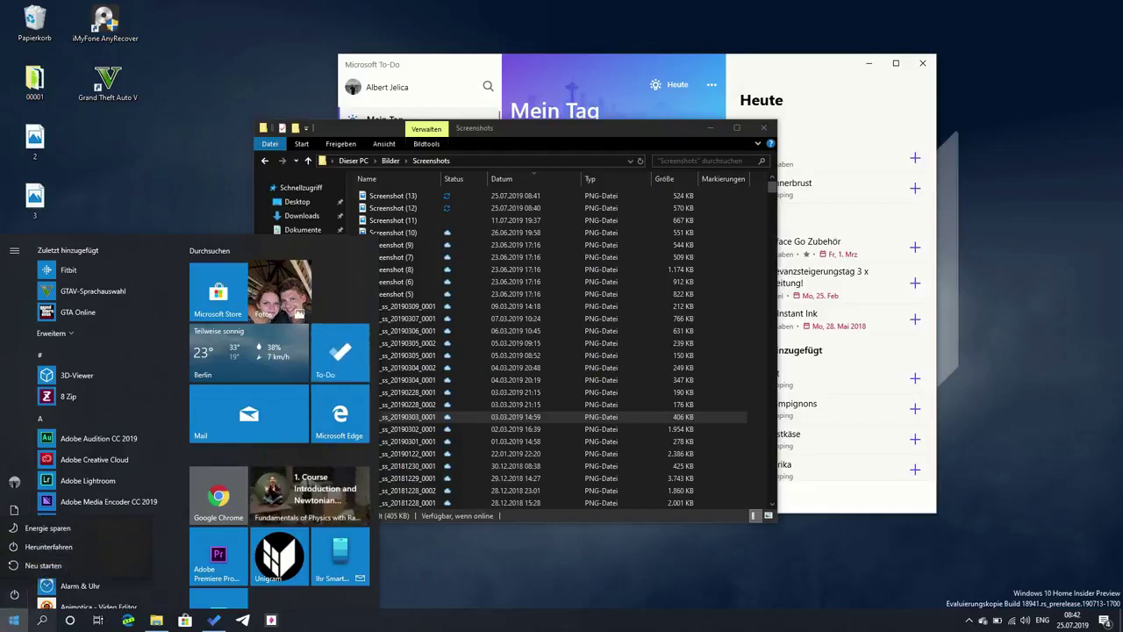
click(14, 620)
click(555, 454)
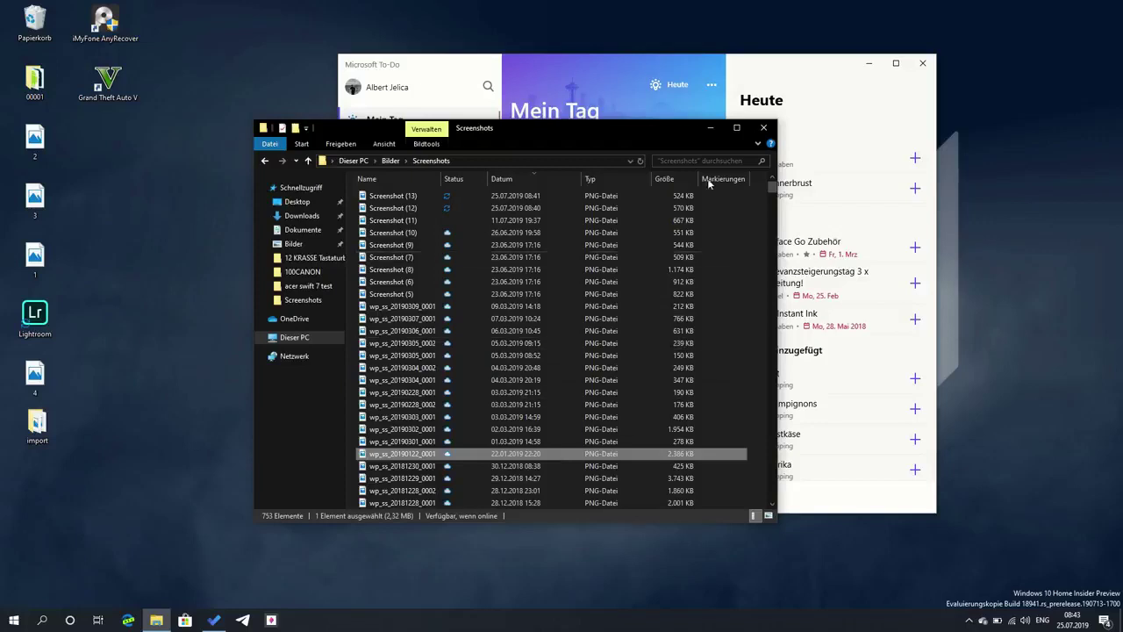
Close the Screenshots folder window and Microsoft To-Do to clear the desktop
click(762, 129)
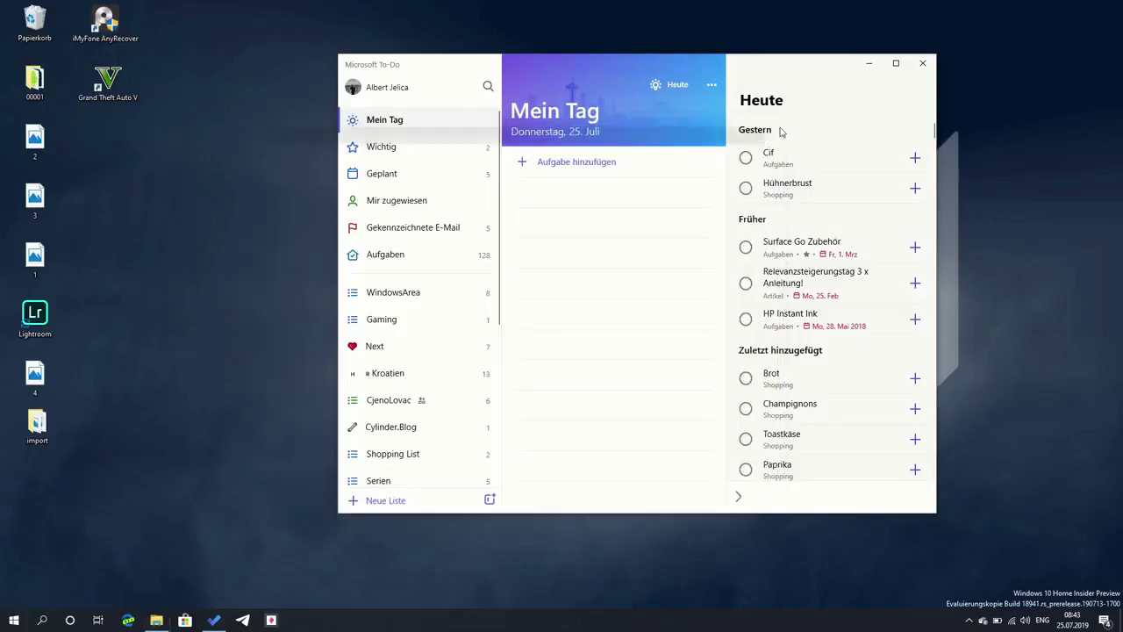
click(920, 66)
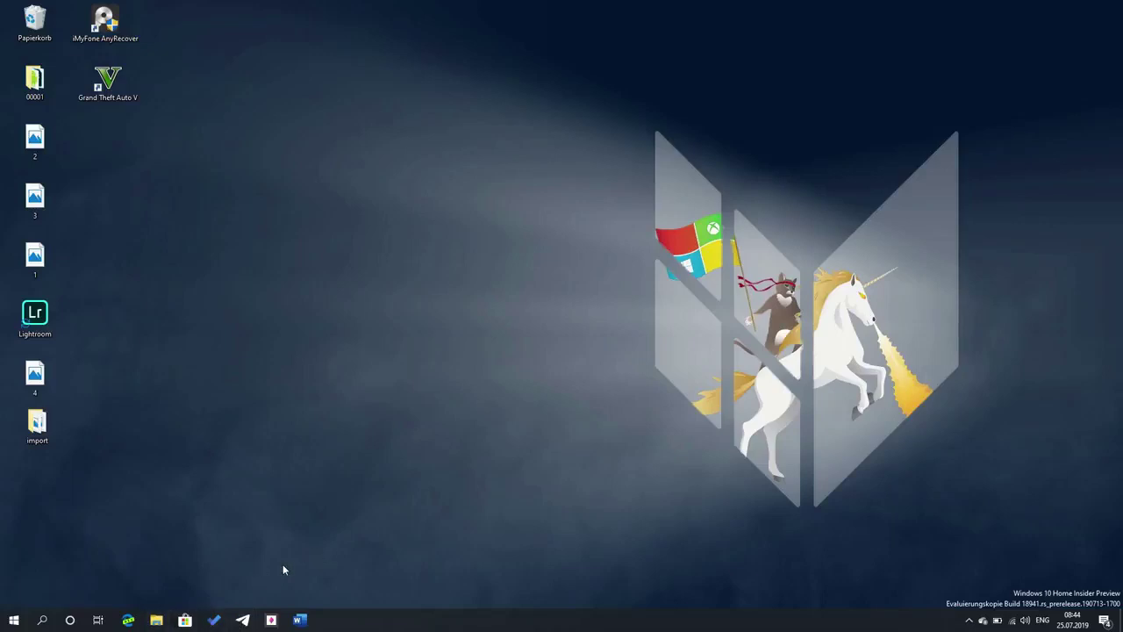
Open three File Explorer windows on Schnellzugriff and move the newest one so it overlaps the other two
key(super+e)
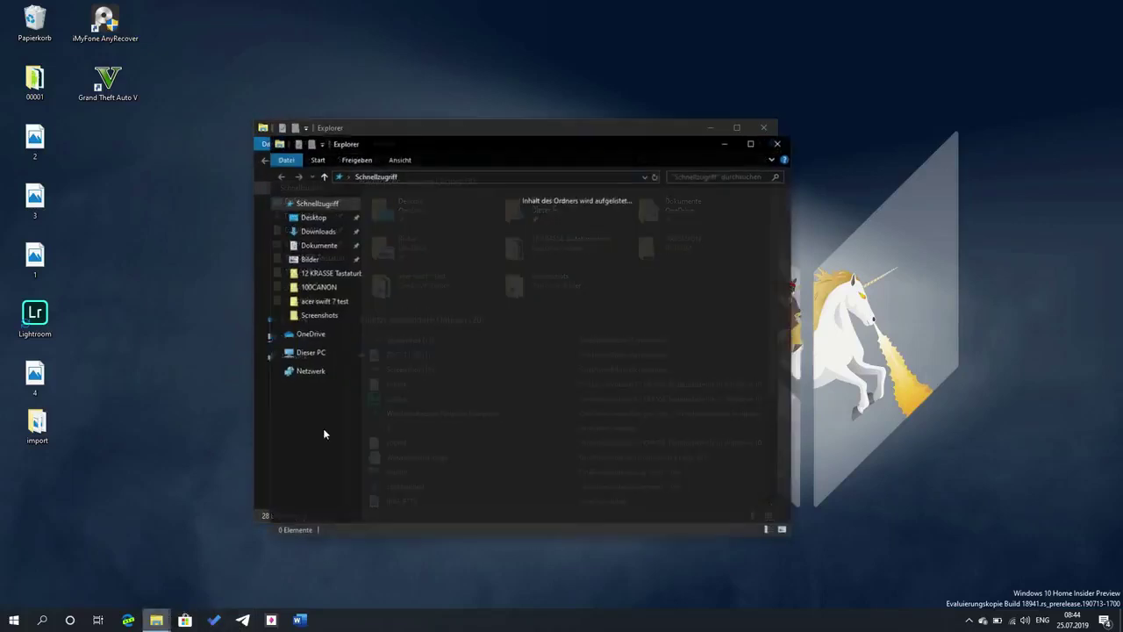
key(ctrl+n)
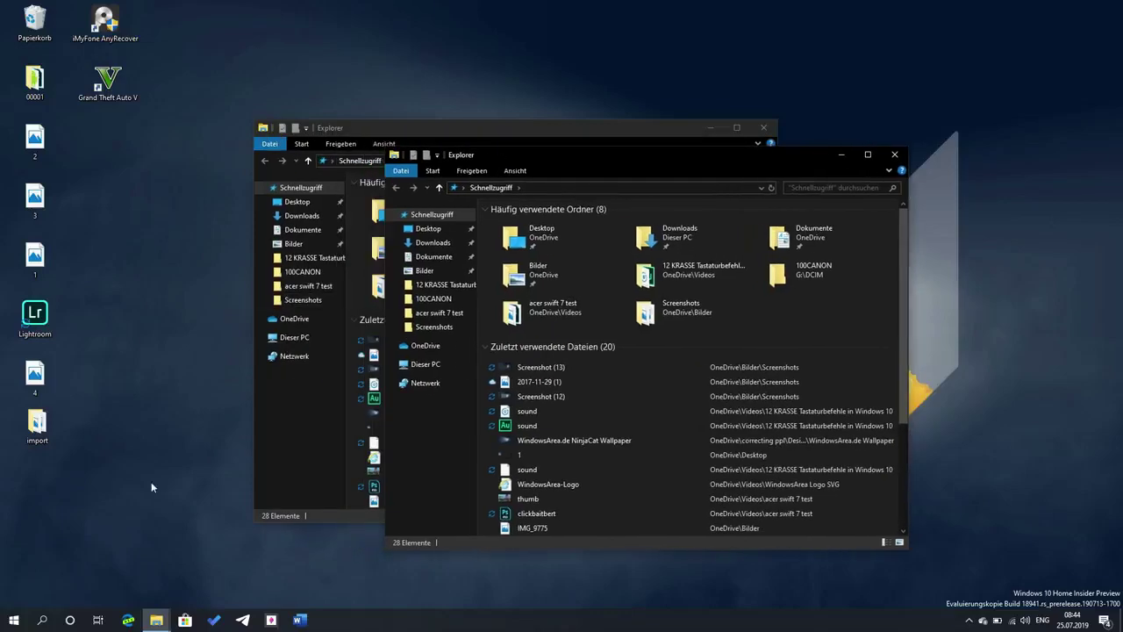
key(ctrl+n)
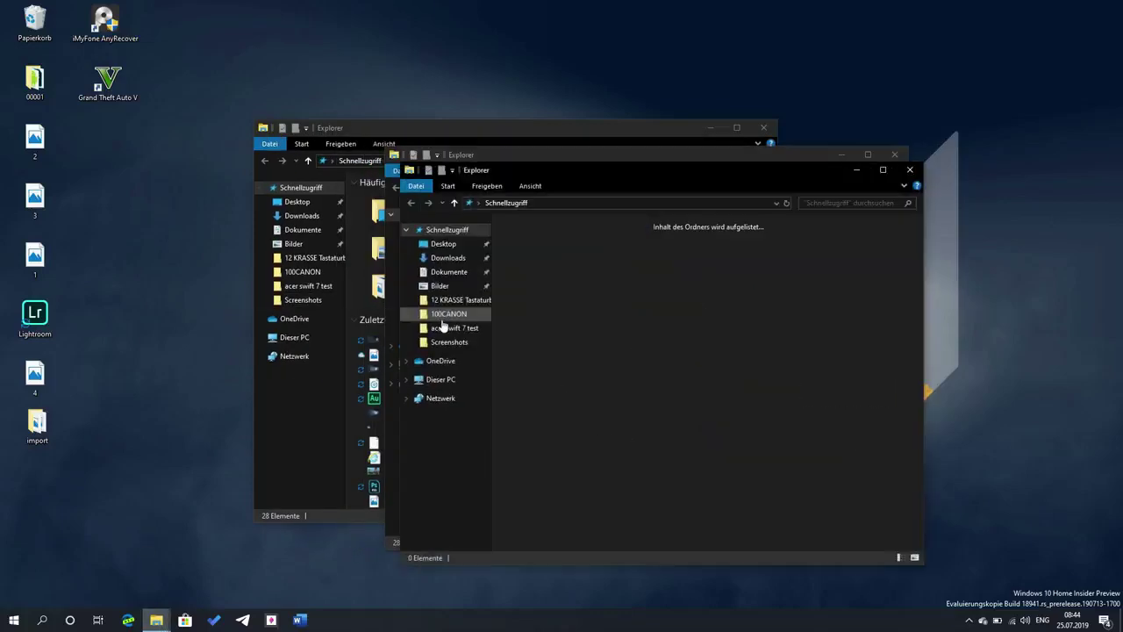
drag(503, 176, 319, 198)
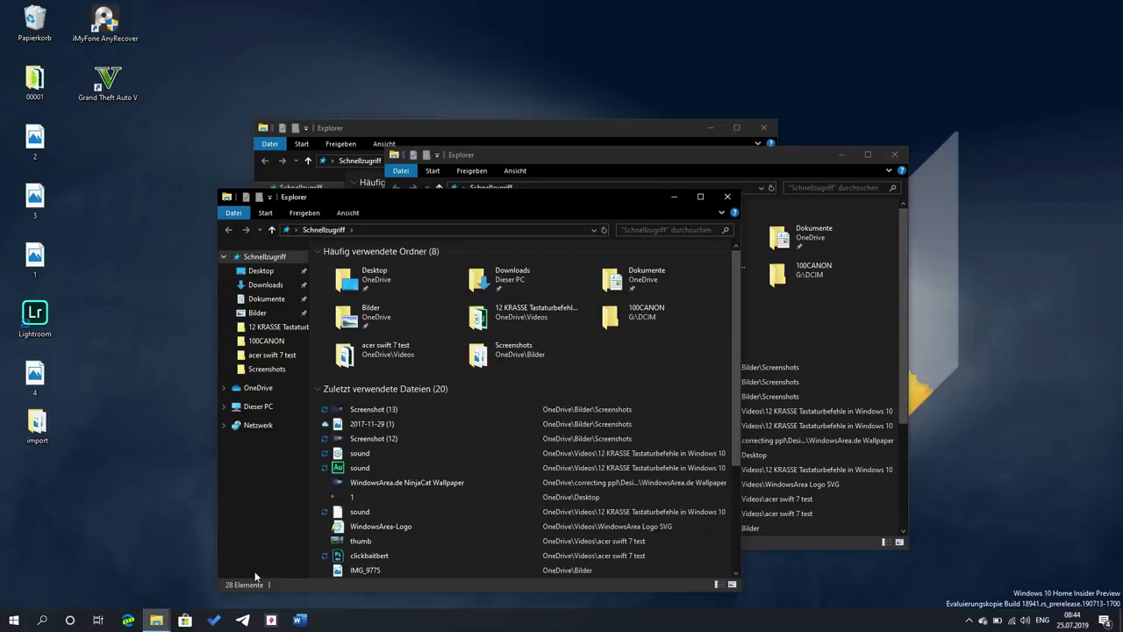
Open Word and create a blank document from the Leeres Dokument template
key(super)
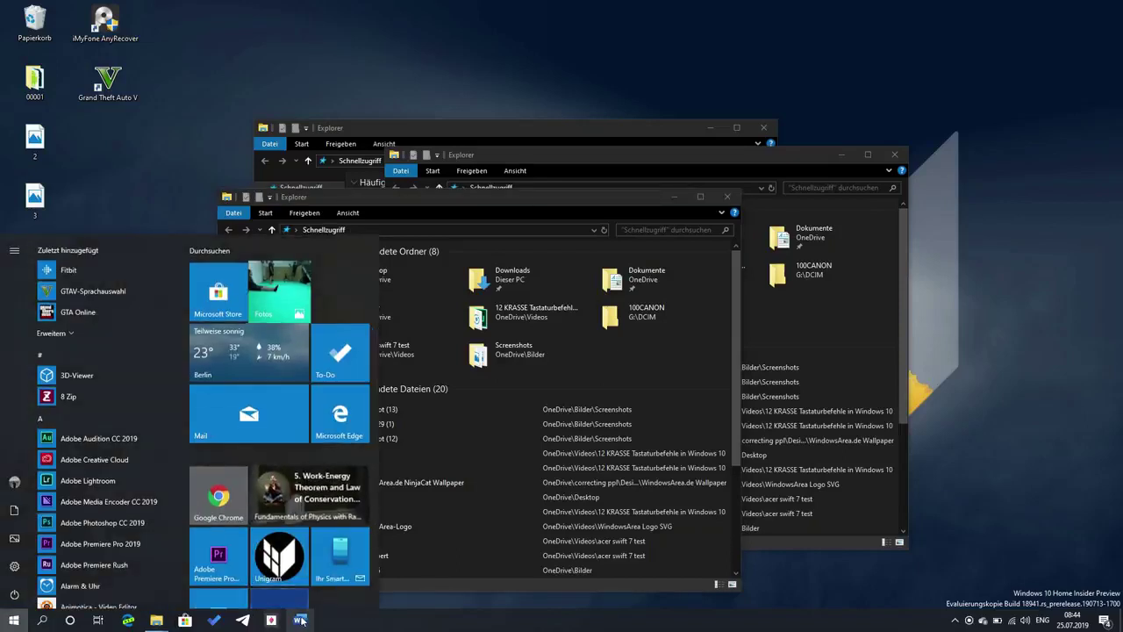
click(300, 620)
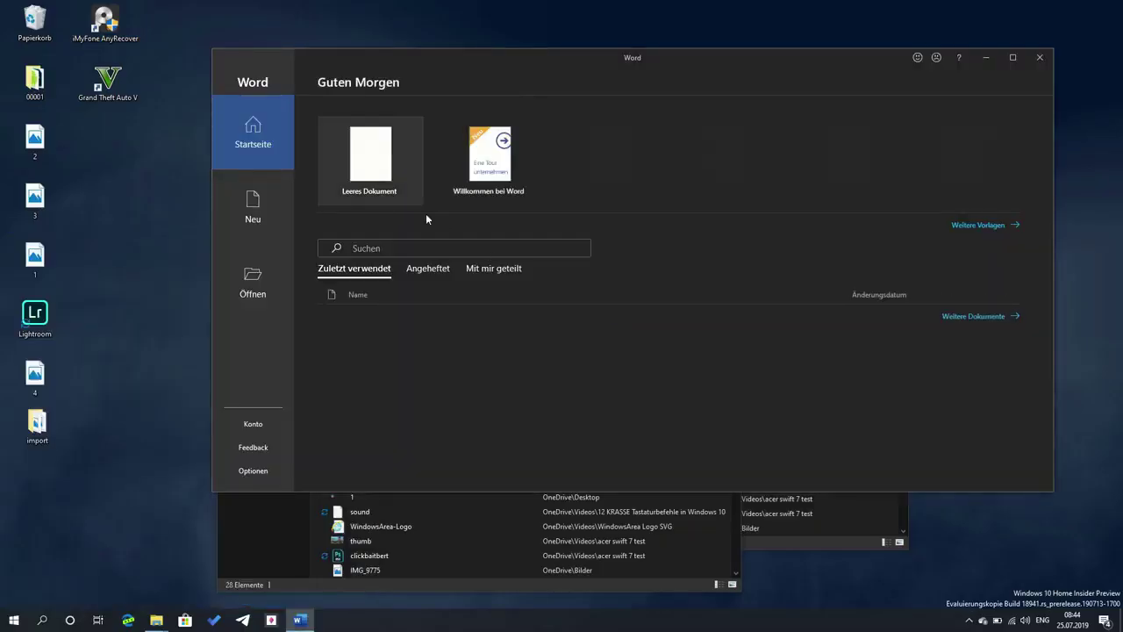
click(373, 173)
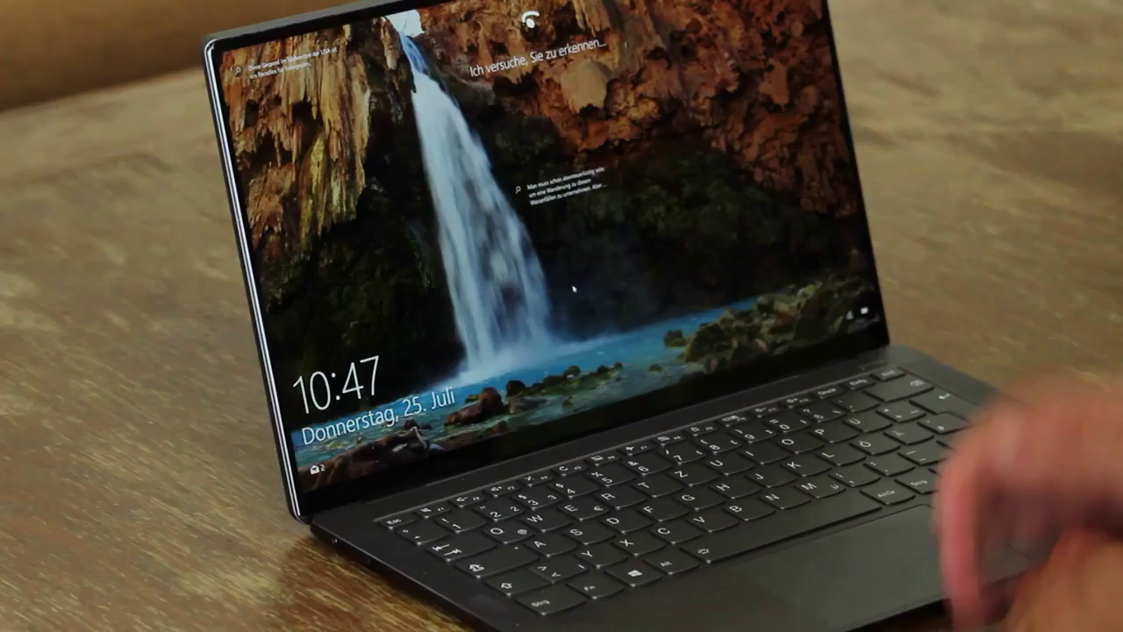
key(space)
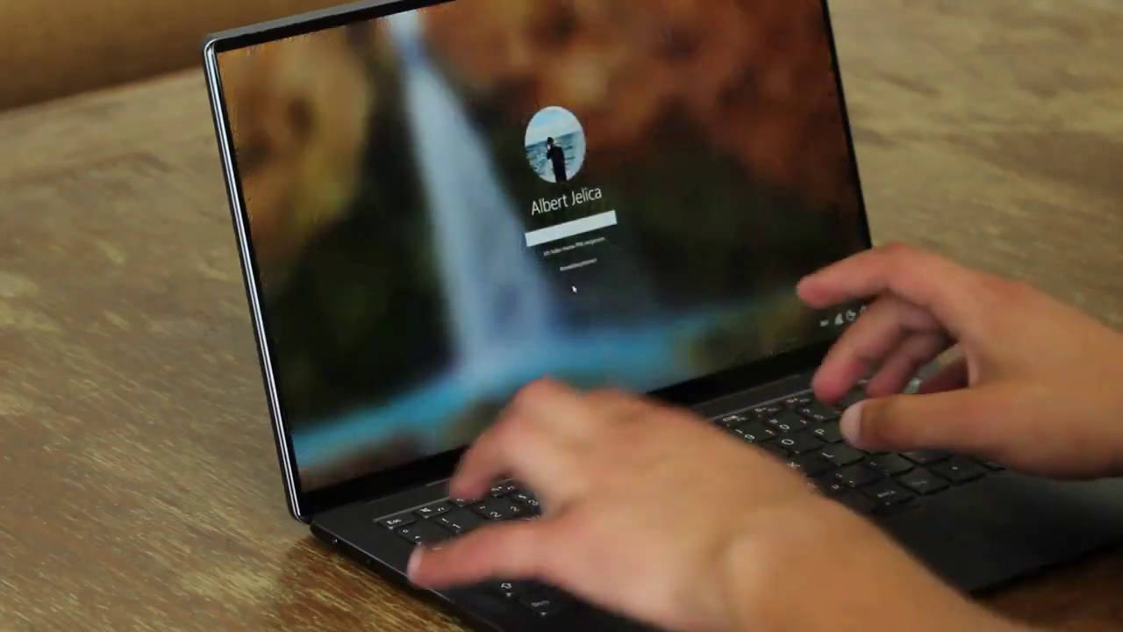